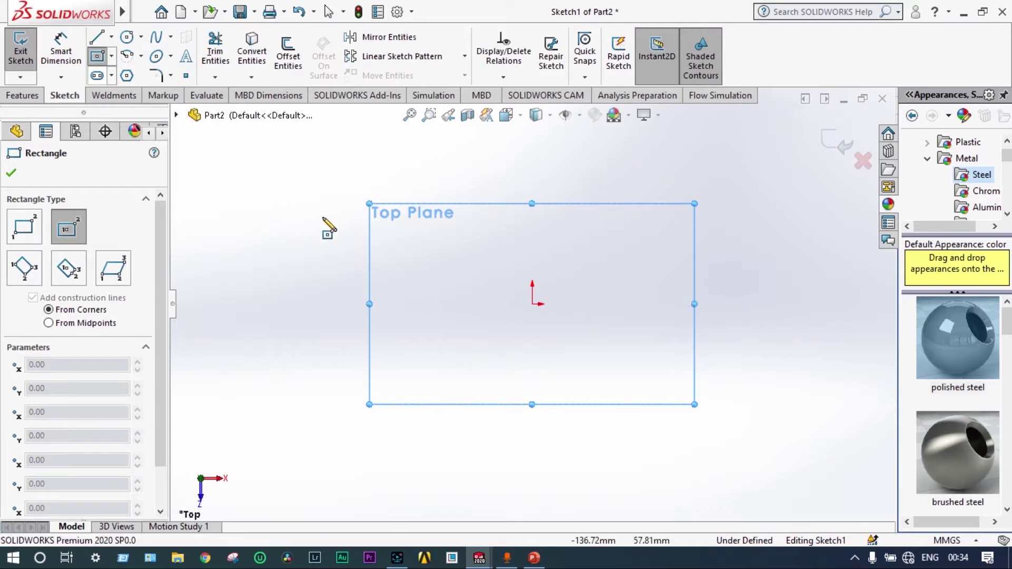
Sketch a center rectangle about 183 mm long at the origin and add a semicircular arc bulging outward from its left edge
{"action": "left_click", "coordinate": [533, 305]}
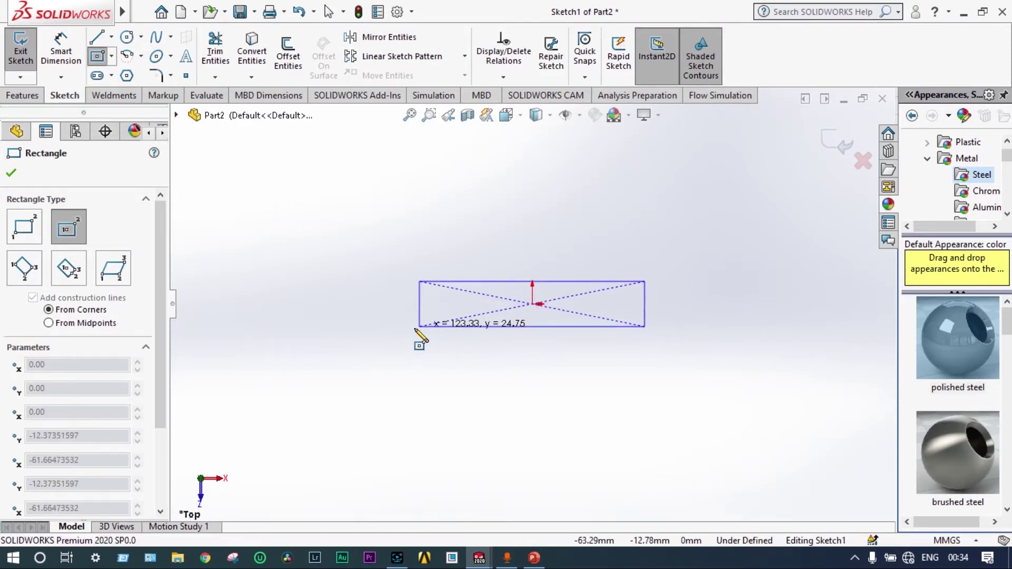
{"action": "left_click", "coordinate": [368, 389]}
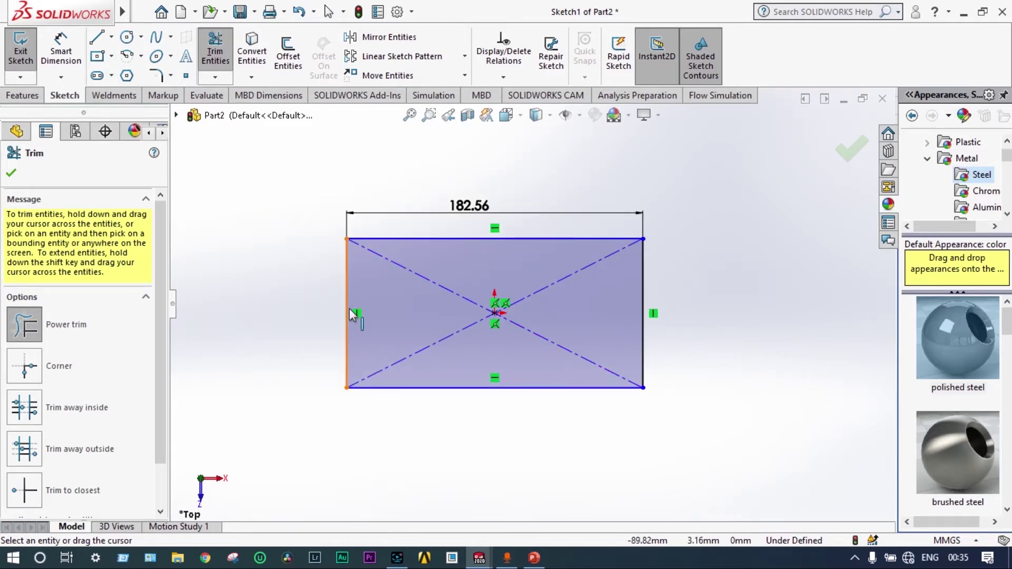
{"action": "left_click", "coordinate": [127, 55]}
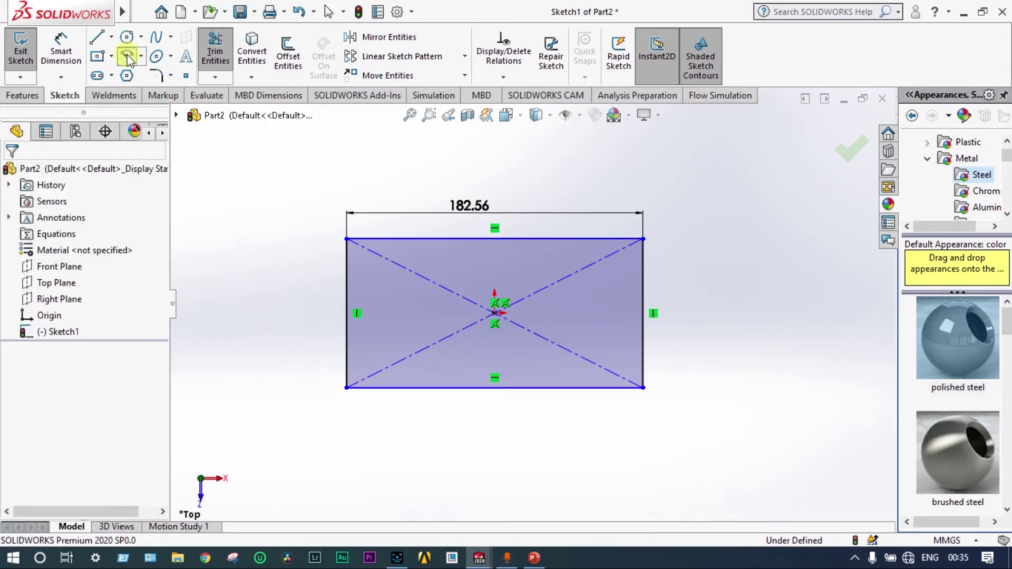
{"action": "left_click", "coordinate": [346, 313]}
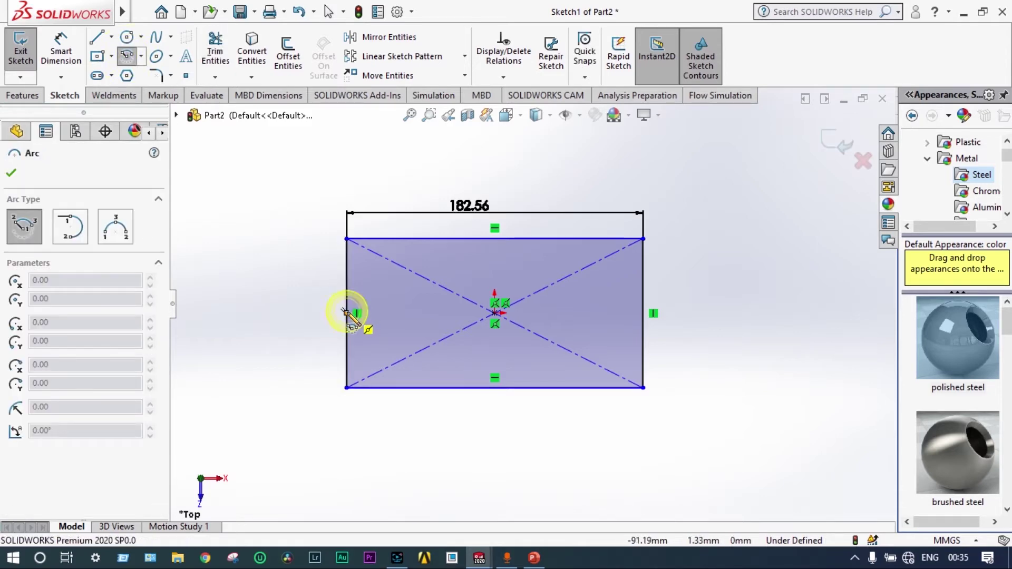
{"action": "left_click", "coordinate": [346, 239]}
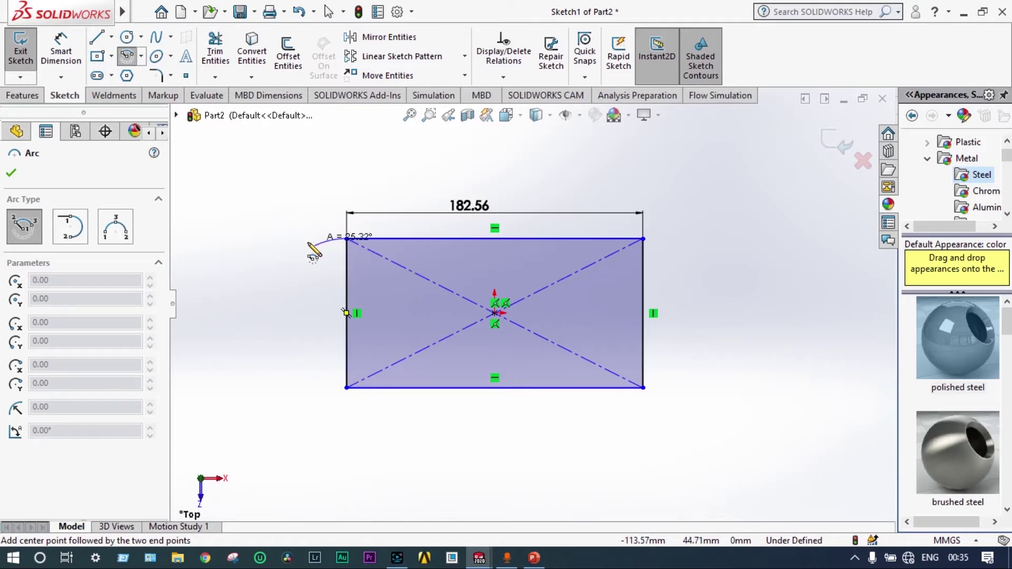
{"action": "left_click", "coordinate": [346, 388]}
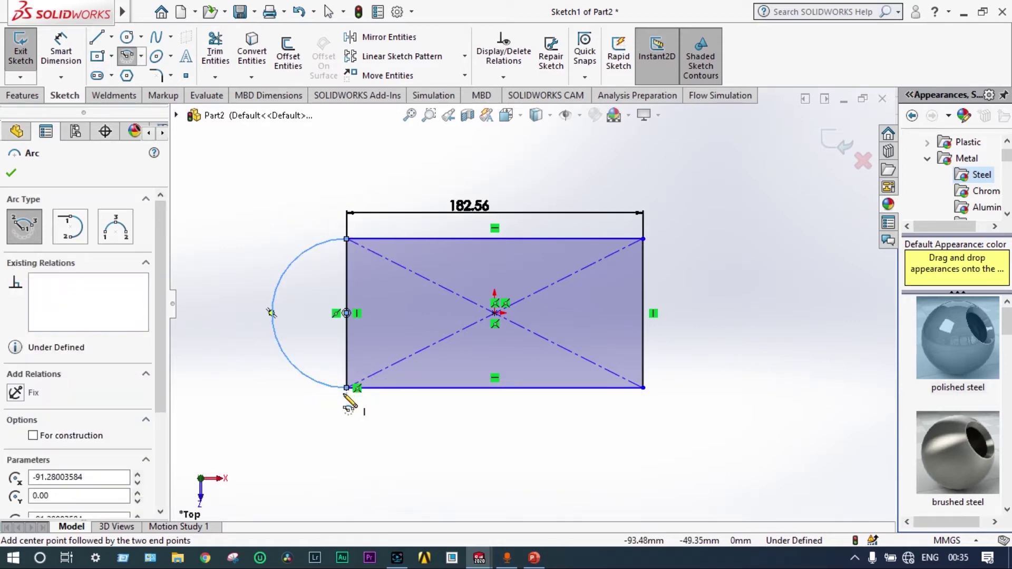
{"action": "key", "text": "Escape"}
{"action": "scroll", "coordinate": [335, 398], "scroll_direction": "down", "scroll_amount": 5}
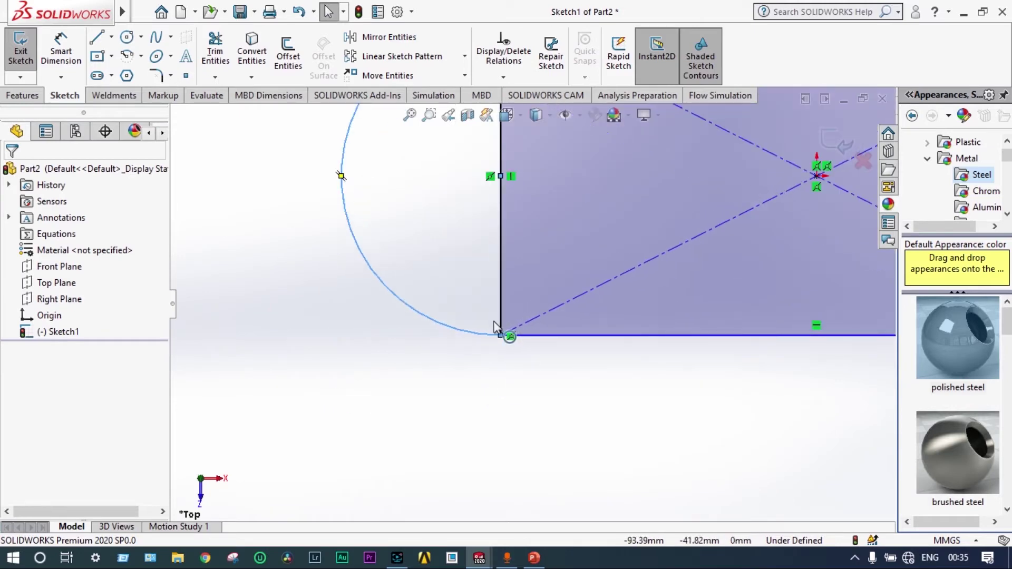
{"action": "scroll", "coordinate": [508, 319], "scroll_direction": "up", "scroll_amount": 3}
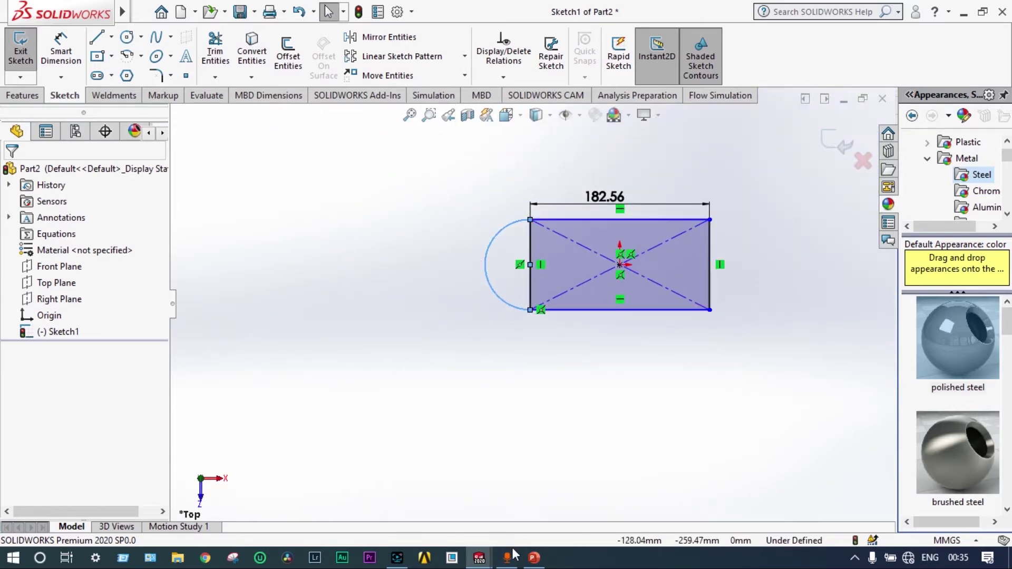
Check the Model No. 08 drawing in PowerPoint, and sketch a circle of about 24 mm radius centred on the arc's centre in SOLIDWORKS
{"action": "left_click", "coordinate": [534, 559]}
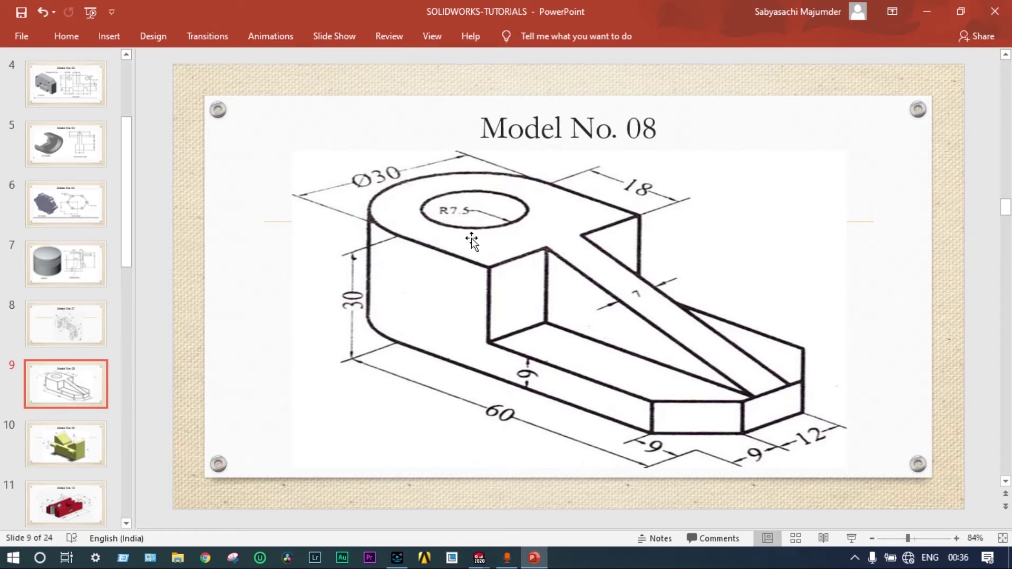
{"action": "left_click", "coordinate": [929, 11]}
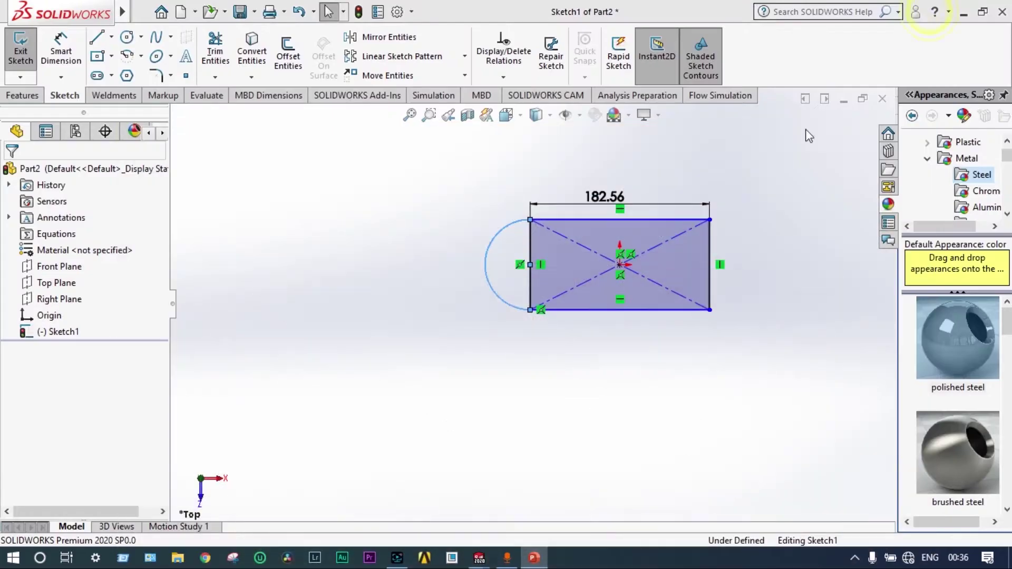
{"action": "left_click", "coordinate": [126, 37]}
{"action": "left_click", "coordinate": [530, 264]}
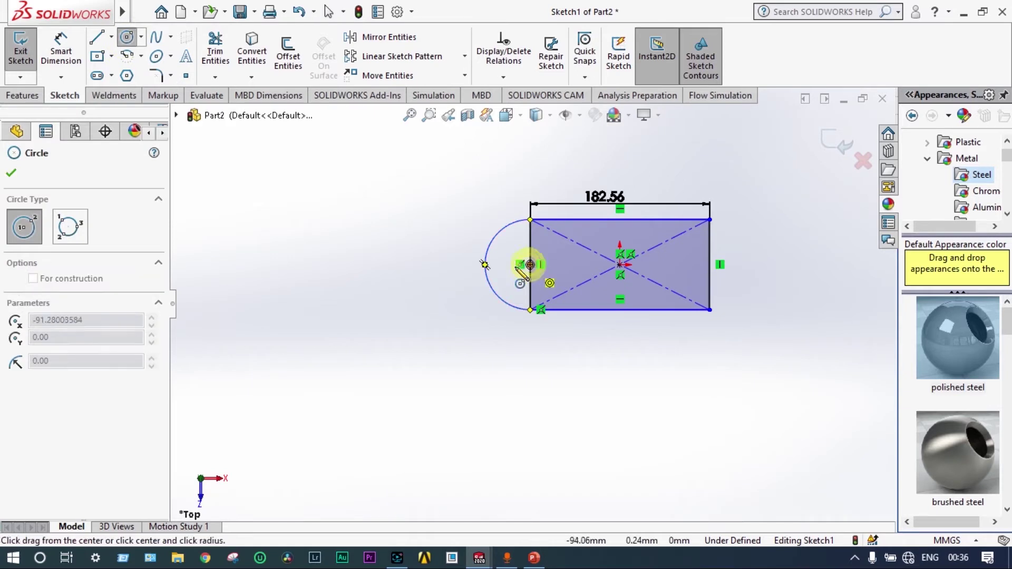
{"action": "left_click", "coordinate": [507, 267]}
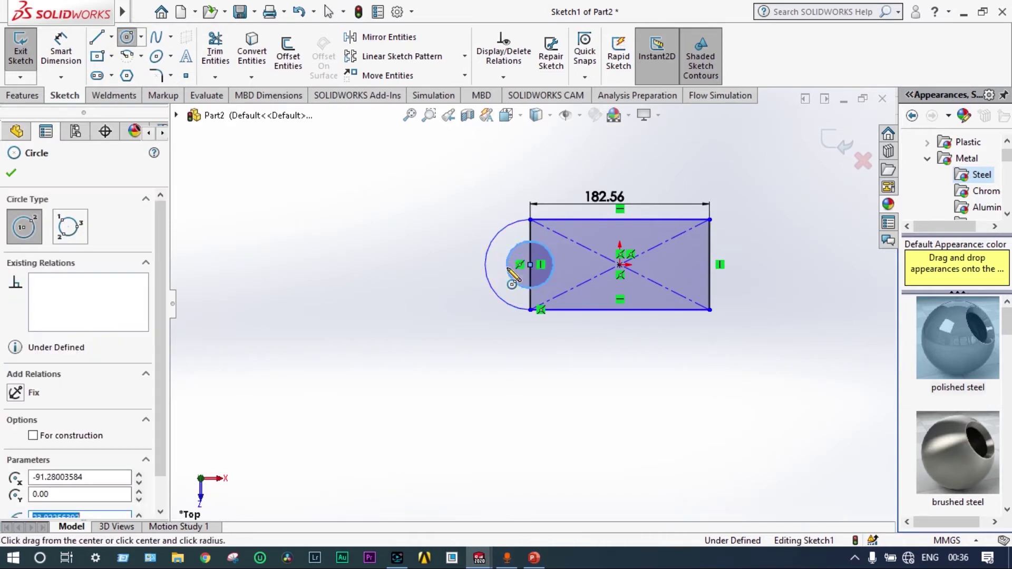
{"action": "key", "text": "Escape"}
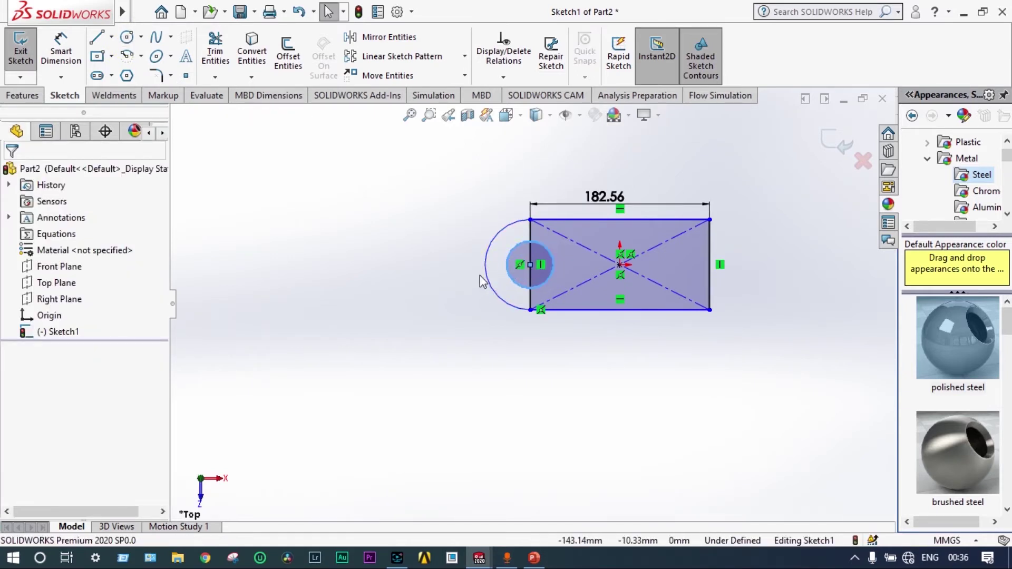
Set the rectangle's length dimension to 60 mm
{"action": "left_click", "coordinate": [61, 50]}
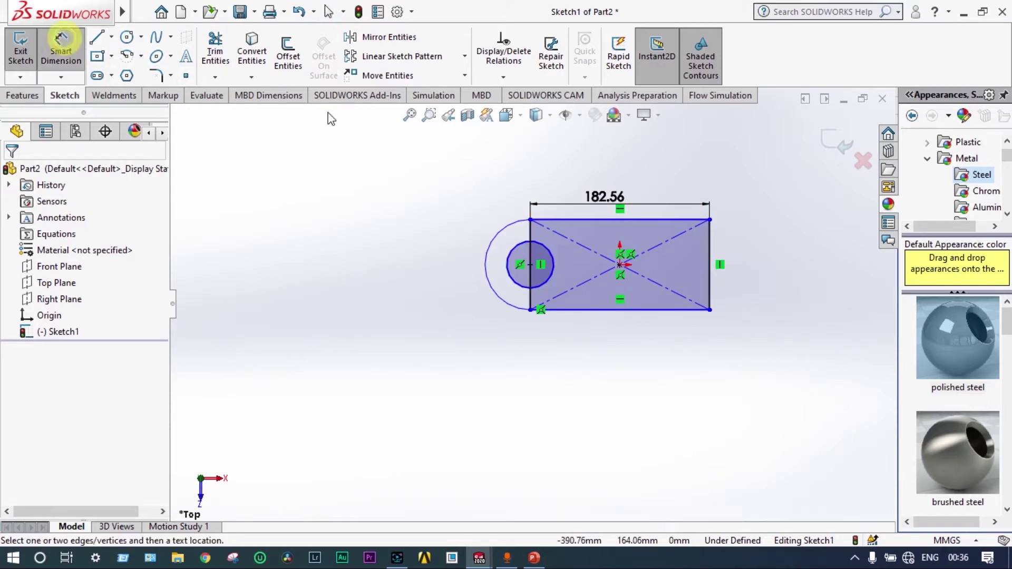
{"action": "left_click", "coordinate": [606, 196]}
{"action": "type", "text": "60"}
{"action": "key", "text": "Return"}
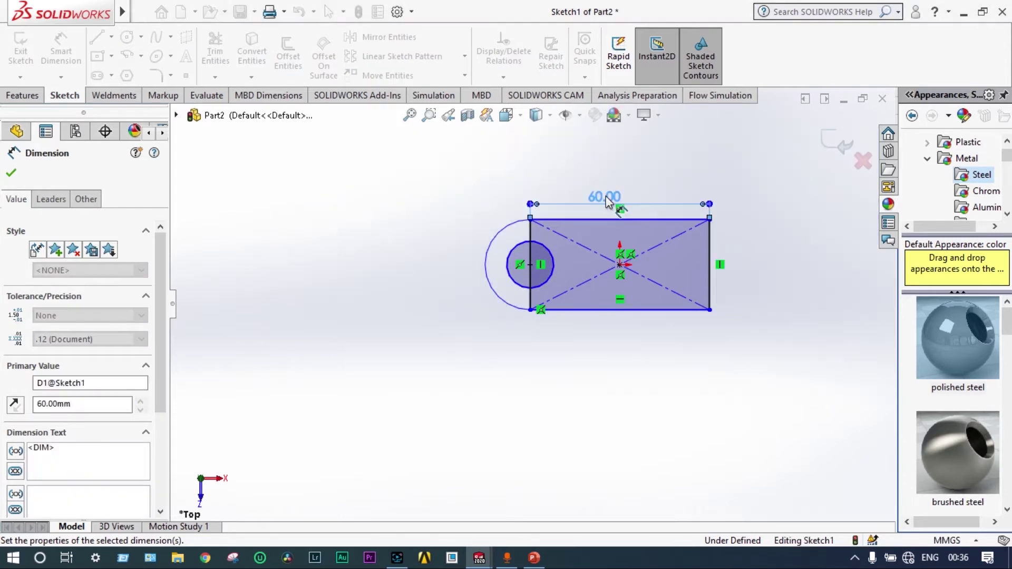
Dimension the circle with a diameter of 15 mm
{"action": "scroll", "coordinate": [546, 255], "scroll_direction": "down", "scroll_amount": 4}
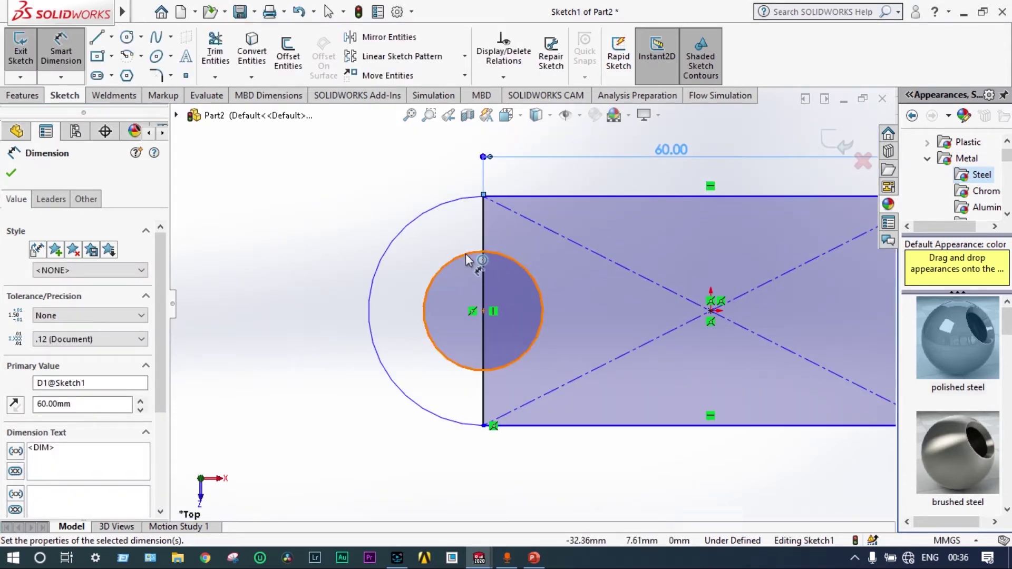
{"action": "left_click", "coordinate": [466, 254]}
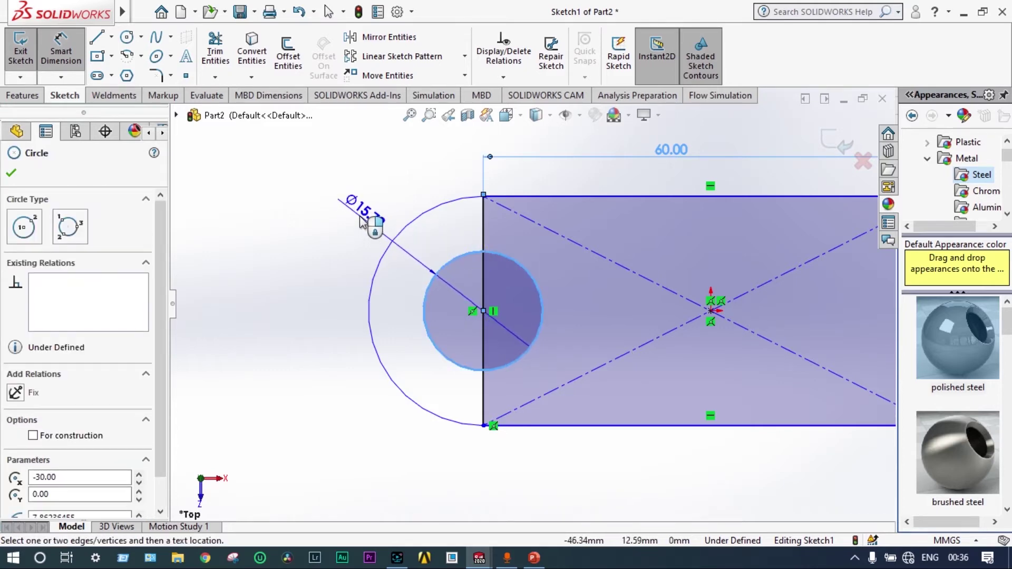
{"action": "left_click", "coordinate": [361, 221]}
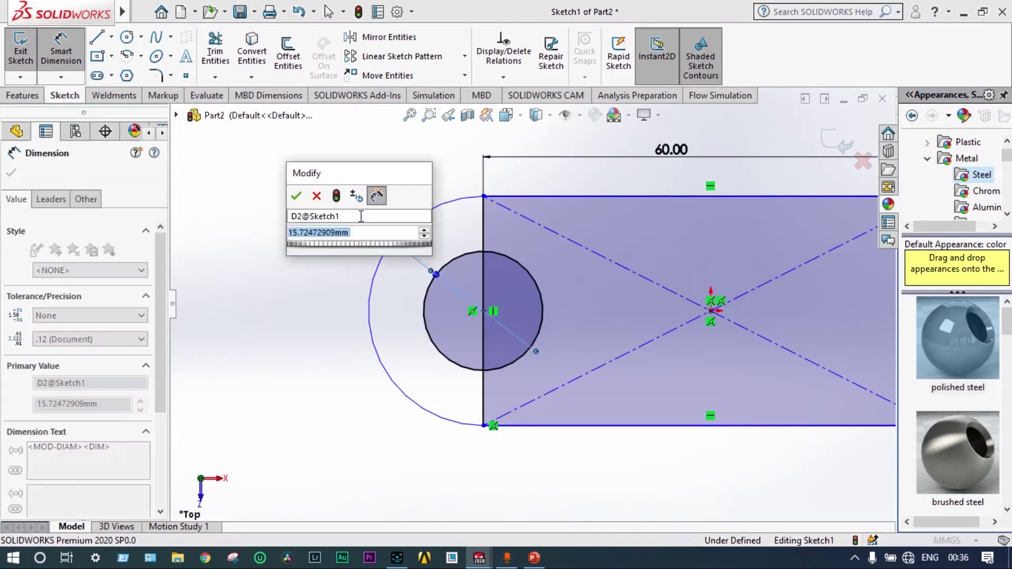
{"action": "key", "text": "Return"}
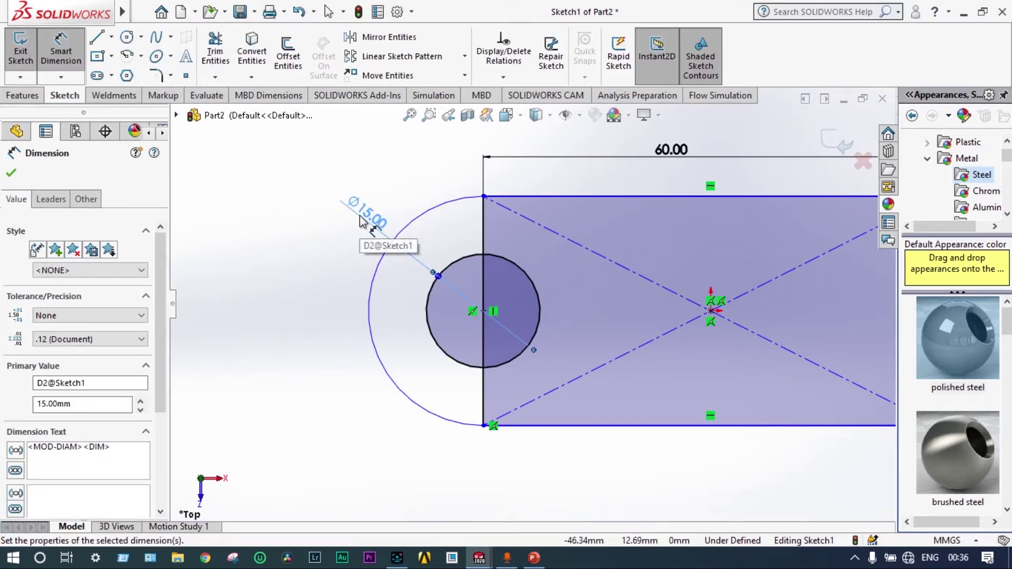
{"action": "scroll", "coordinate": [726, 278], "scroll_direction": "up", "scroll_amount": 2}
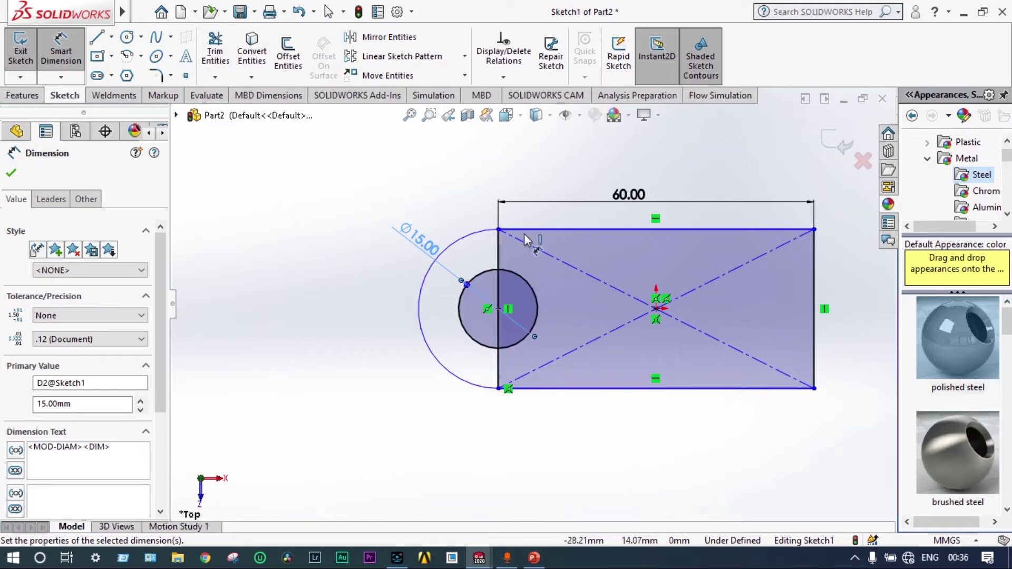
Trim away the rectangle's left edge inside, above and below the circle, and exit the sketch
{"action": "left_click", "coordinate": [215, 53]}
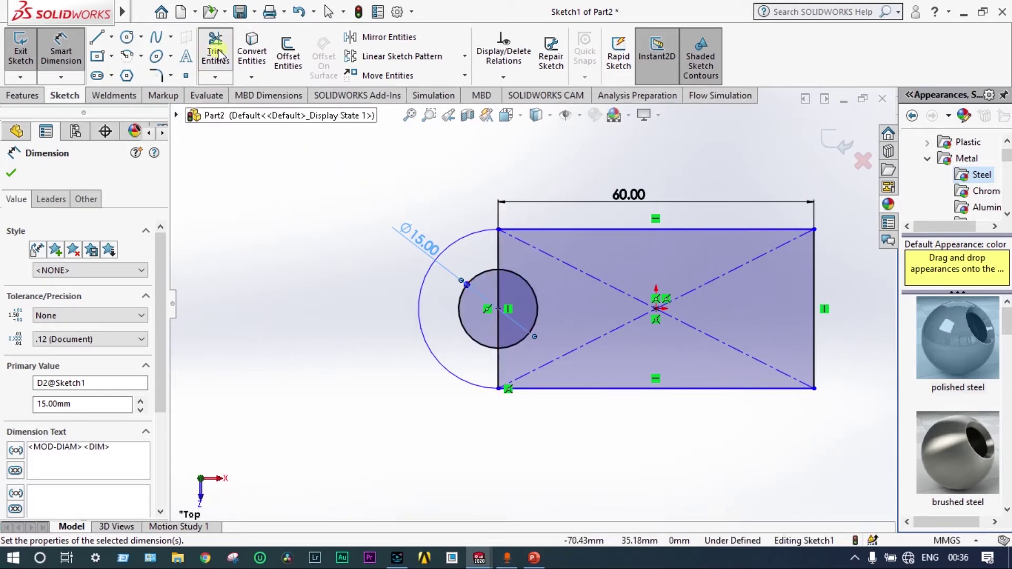
{"action": "mouse_move", "coordinate": [480, 250]}
{"action": "left_mouse_down"}
{"action": "mouse_move", "coordinate": [524, 258]}
{"action": "mouse_move", "coordinate": [530, 312]}
{"action": "left_mouse_up"}
{"action": "key", "text": "ctrl+z"}
{"action": "scroll", "coordinate": [488, 285], "scroll_direction": "down", "scroll_amount": 5}
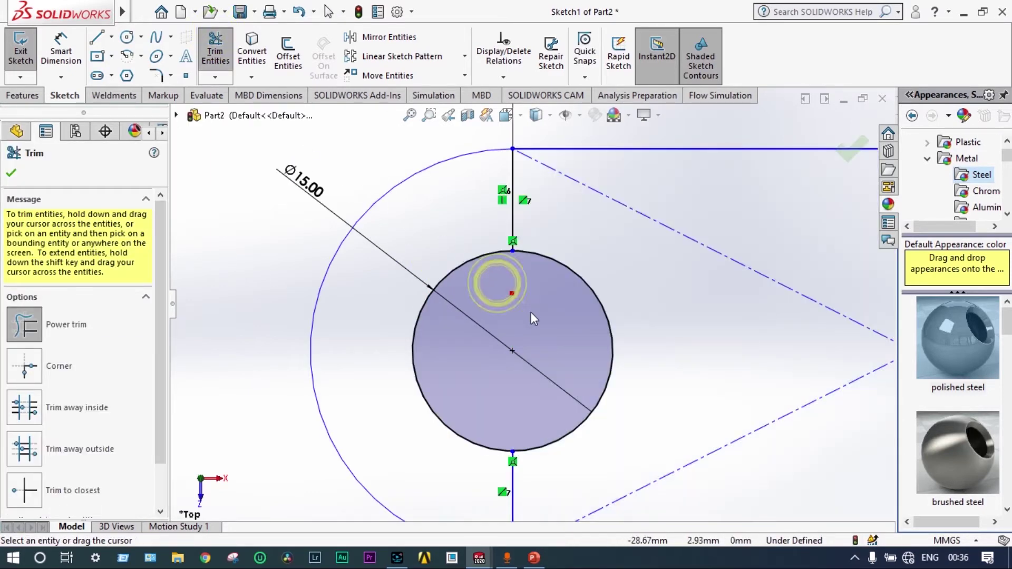
{"action": "left_click_drag", "start_coordinate": [499, 210], "coordinate": [527, 214]}
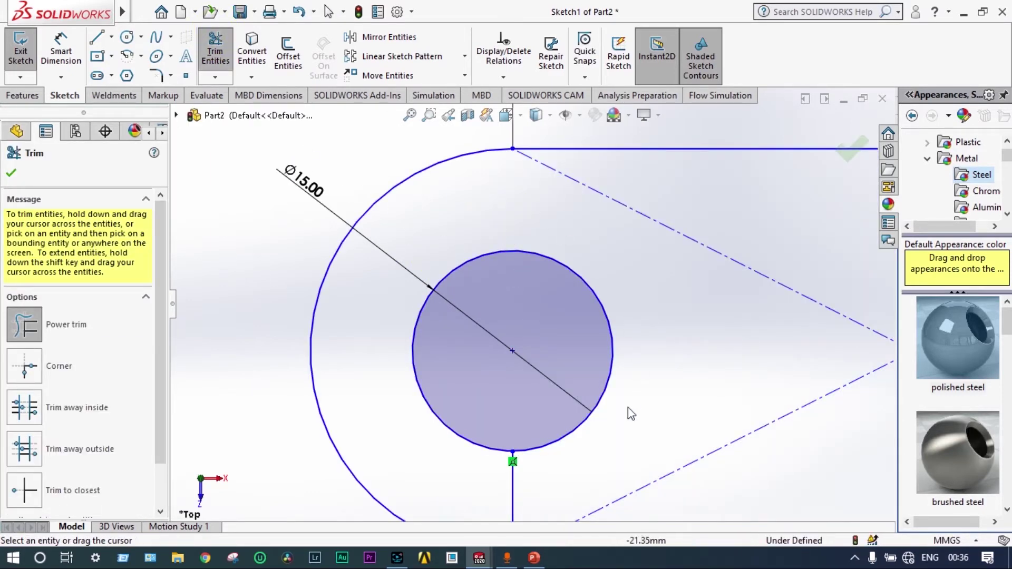
{"action": "left_click_drag", "start_coordinate": [551, 477], "coordinate": [509, 481]}
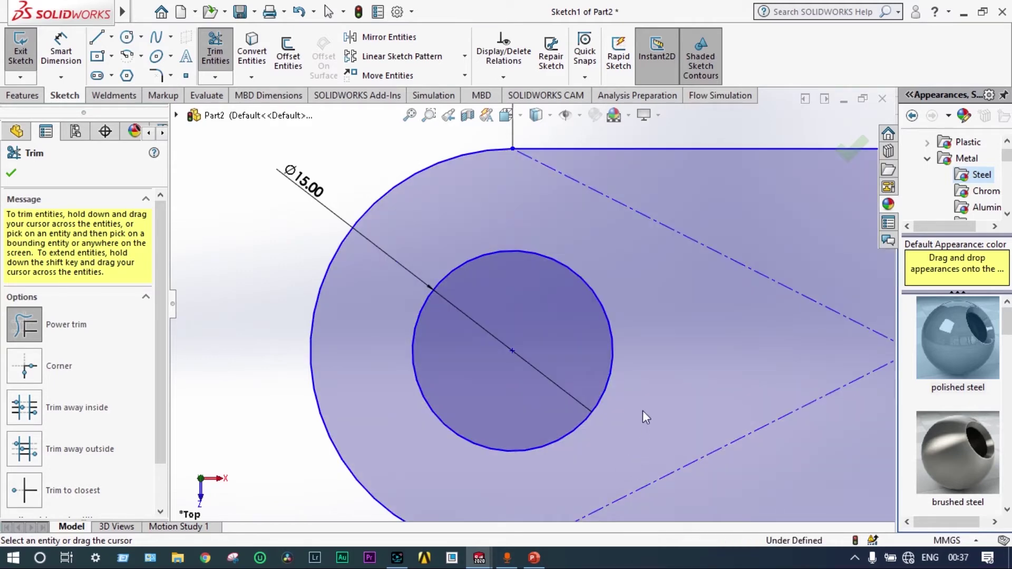
{"action": "scroll", "coordinate": [533, 300], "scroll_direction": "up", "scroll_amount": 5}
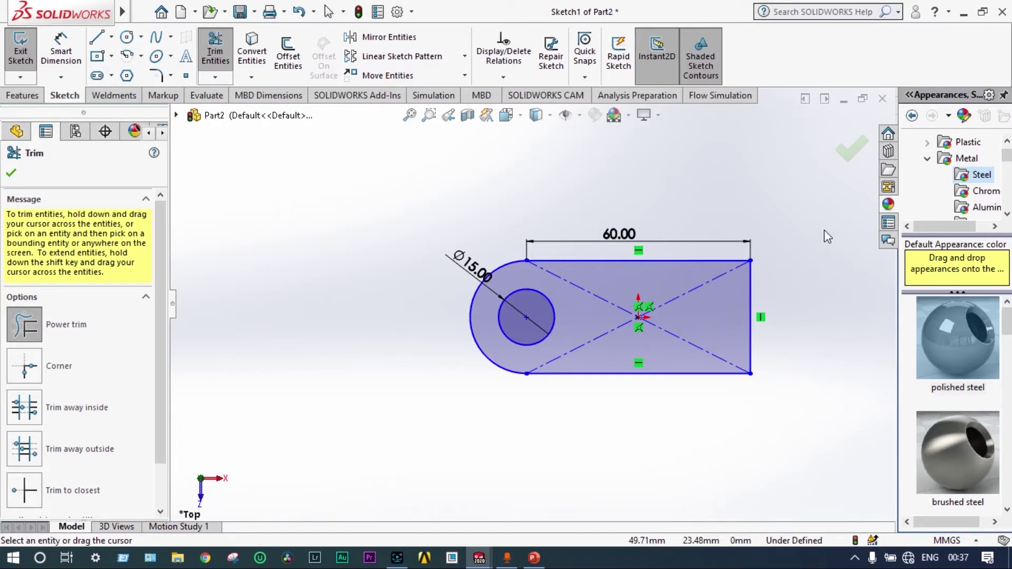
{"action": "left_click", "coordinate": [847, 158]}
Extrude the sketch as a blind boss 9 mm deep, consulting the Model No. 08 drawing in PowerPoint for the base thickness
{"action": "left_click", "coordinate": [66, 333]}
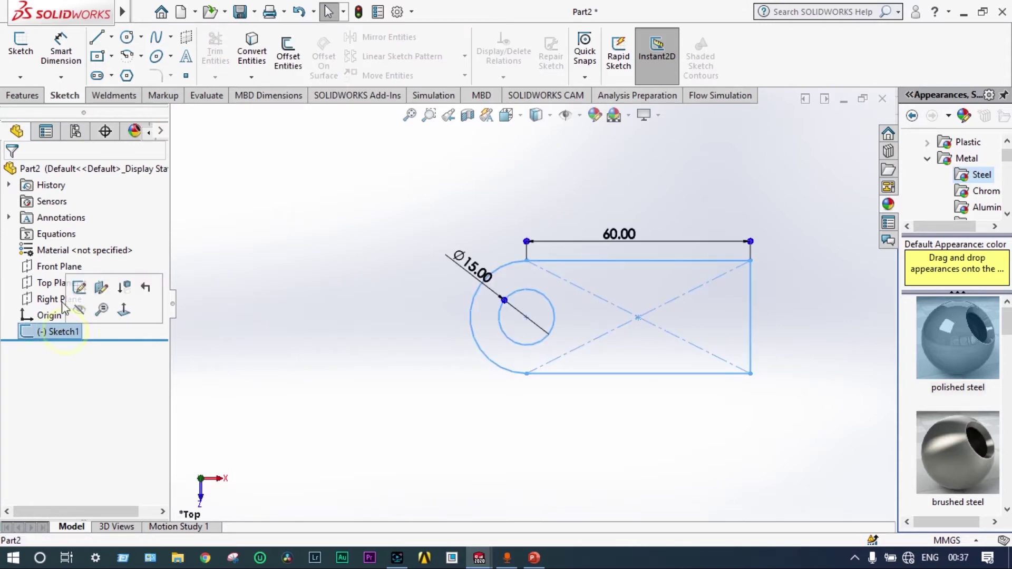
{"action": "left_click", "coordinate": [30, 99]}
{"action": "left_click", "coordinate": [25, 63]}
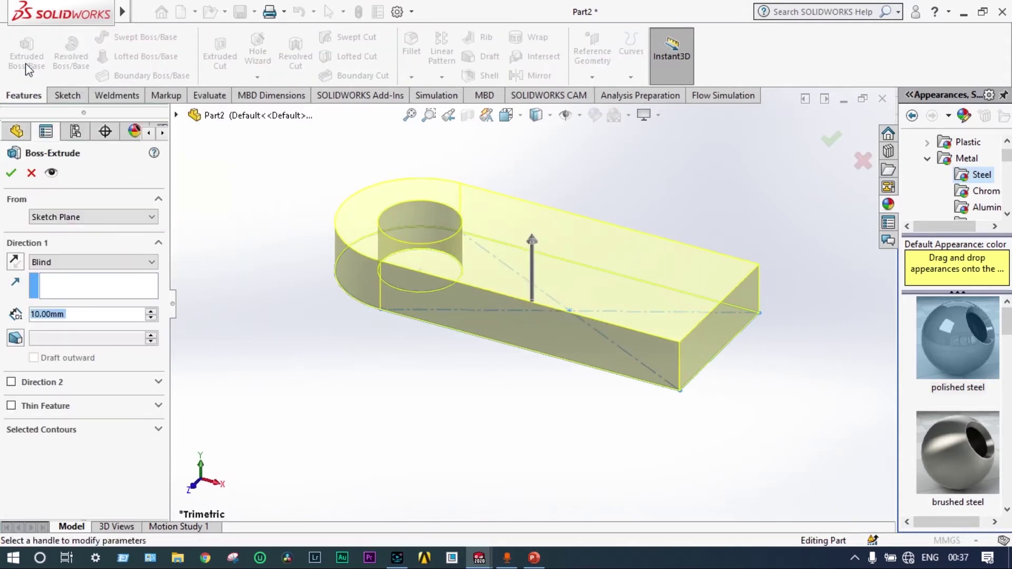
{"action": "left_click", "coordinate": [533, 559]}
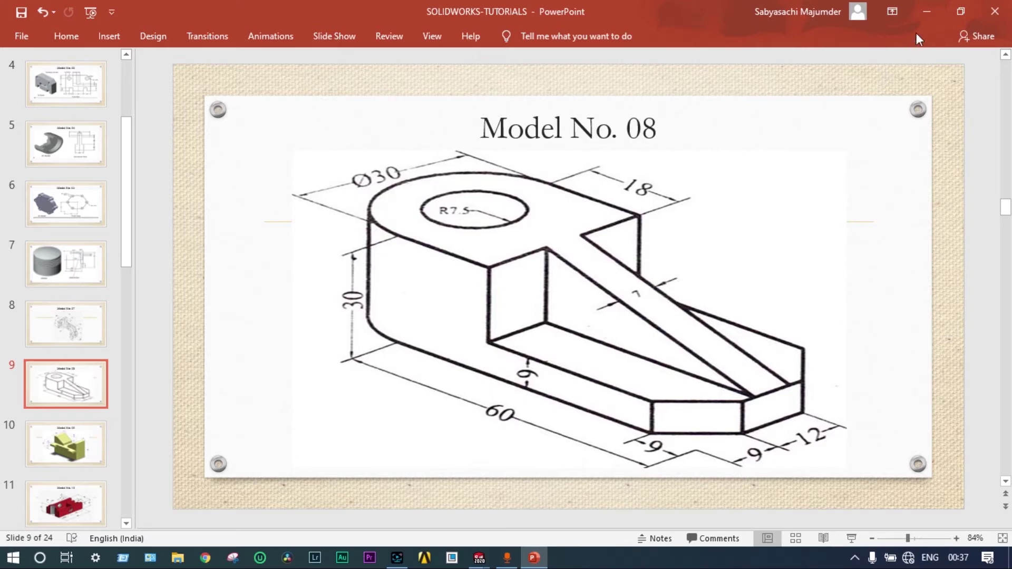
{"action": "left_click", "coordinate": [926, 10]}
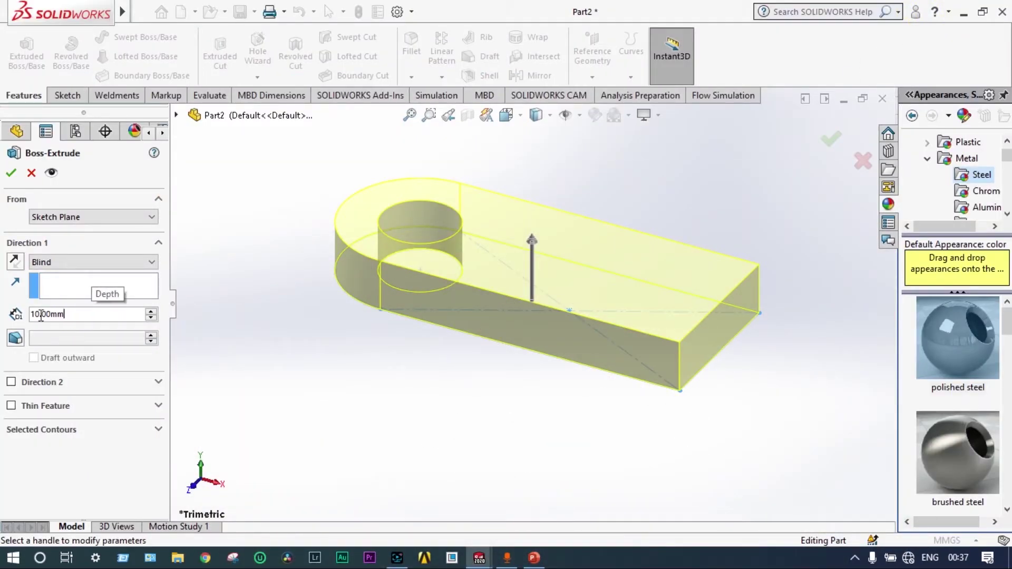
{"action": "left_click", "coordinate": [41, 315]}
{"action": "key", "text": "BackSpace"}
{"action": "key", "text": "BackSpace"}
{"action": "type", "text": "9"}
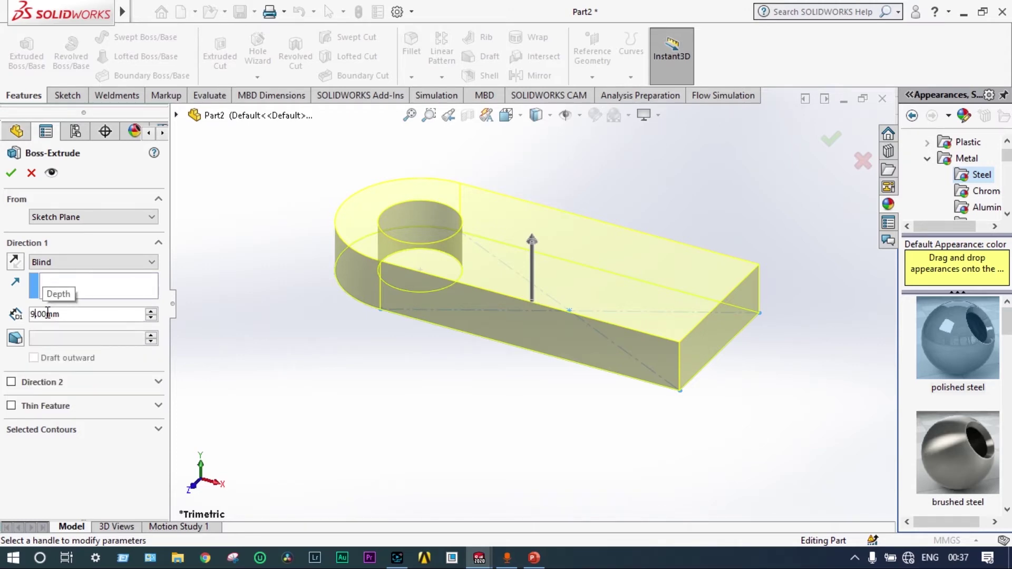
{"action": "key", "text": "Return"}
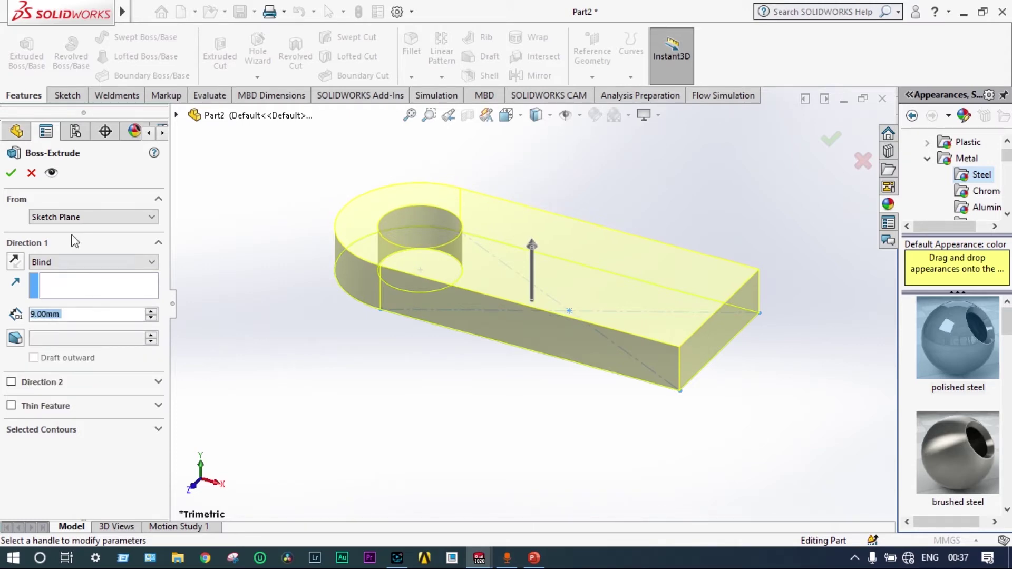
{"action": "left_click", "coordinate": [12, 174]}
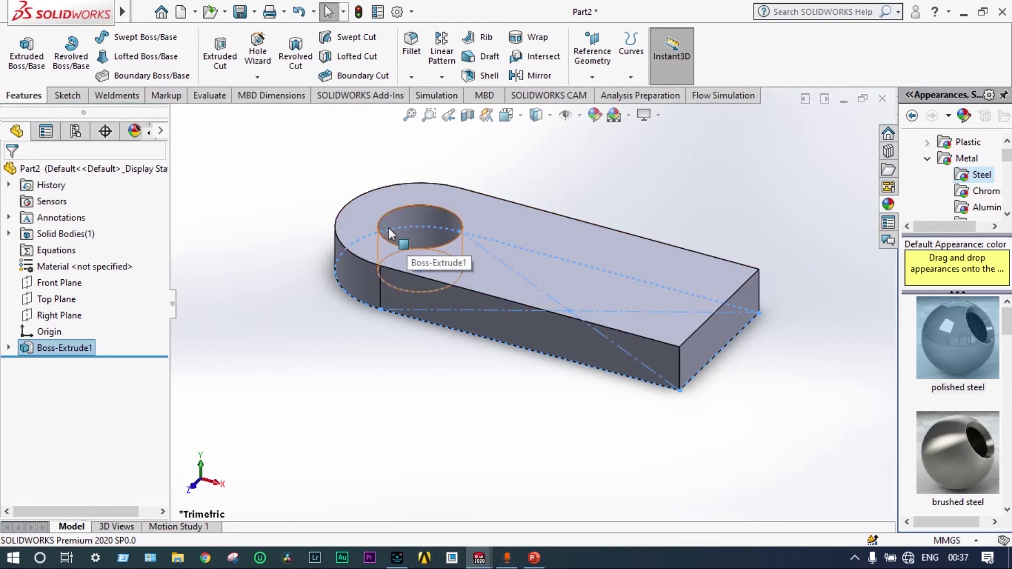
Consult the Model No. 08 drawing in PowerPoint, and sketch a circle of about 7.5 mm radius over the hole on the plate's top face
{"action": "left_click", "coordinate": [535, 560]}
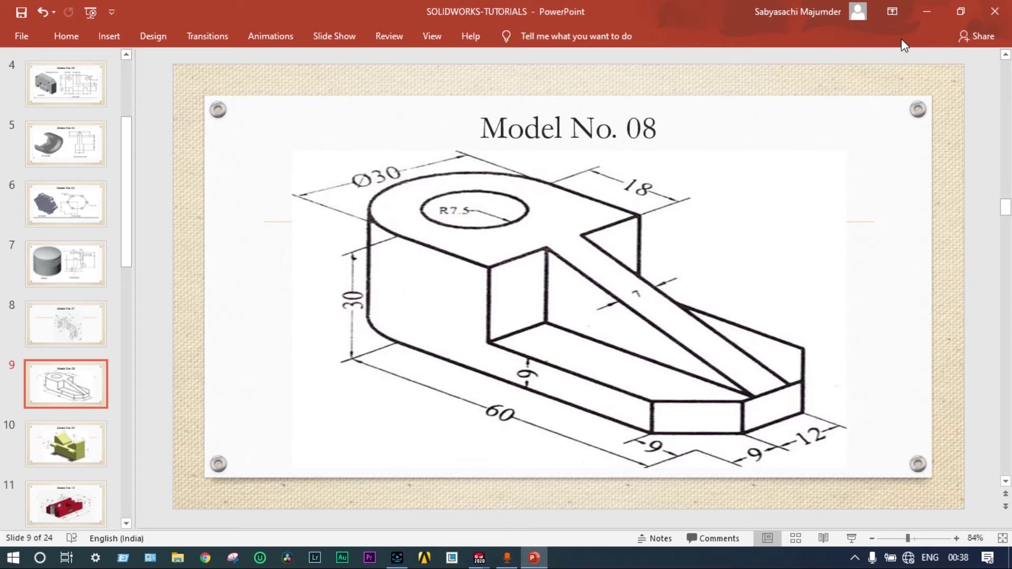
{"action": "left_click", "coordinate": [926, 14]}
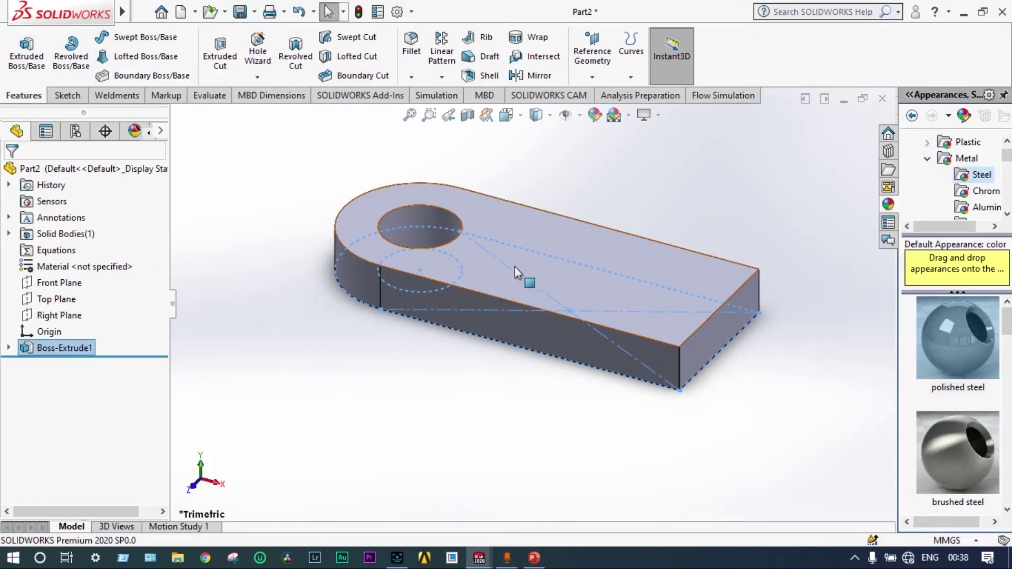
{"action": "left_click", "coordinate": [498, 278]}
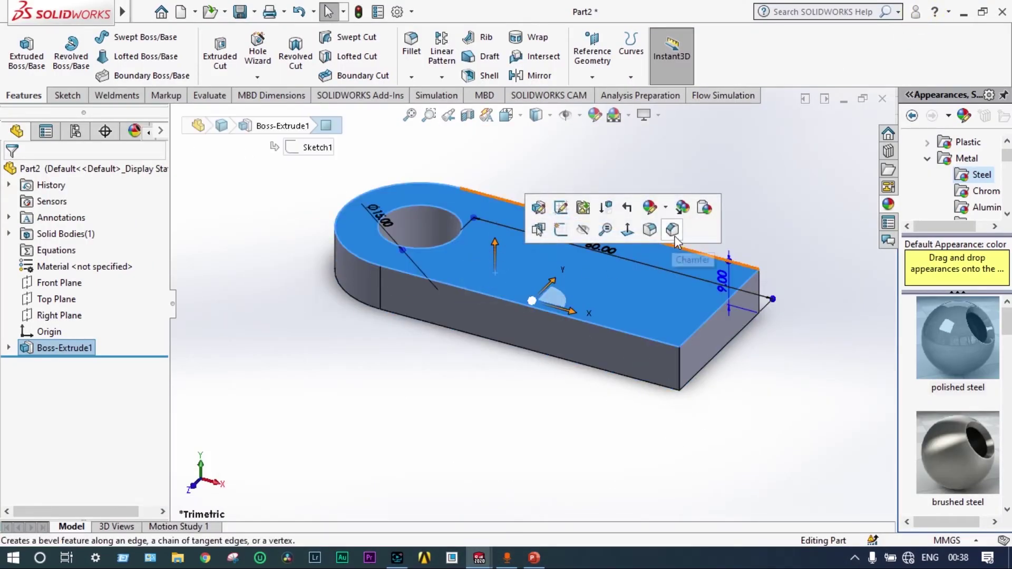
{"action": "left_click", "coordinate": [627, 233]}
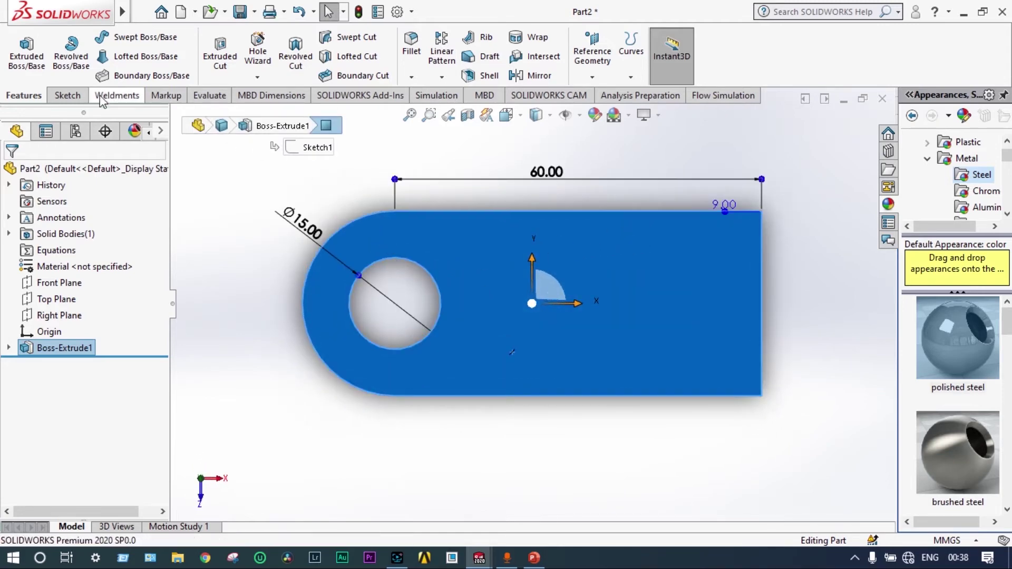
{"action": "left_click", "coordinate": [67, 96]}
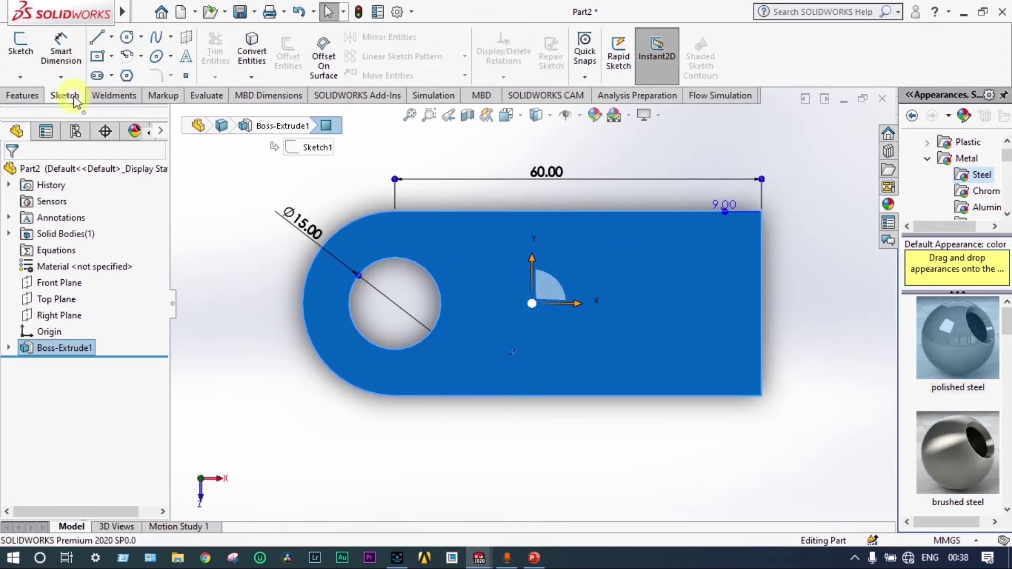
{"action": "left_click", "coordinate": [127, 37]}
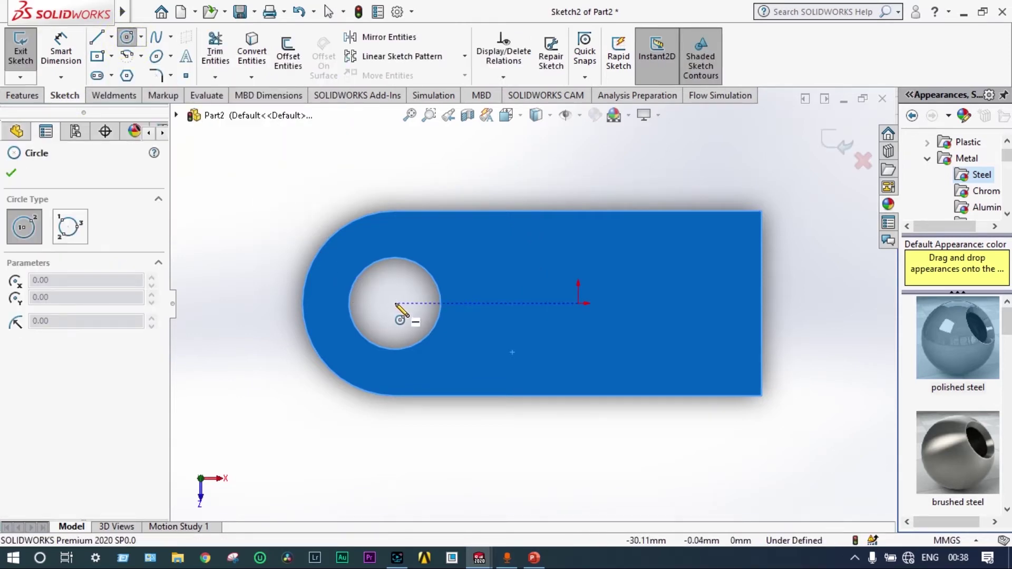
{"action": "left_click", "coordinate": [396, 303]}
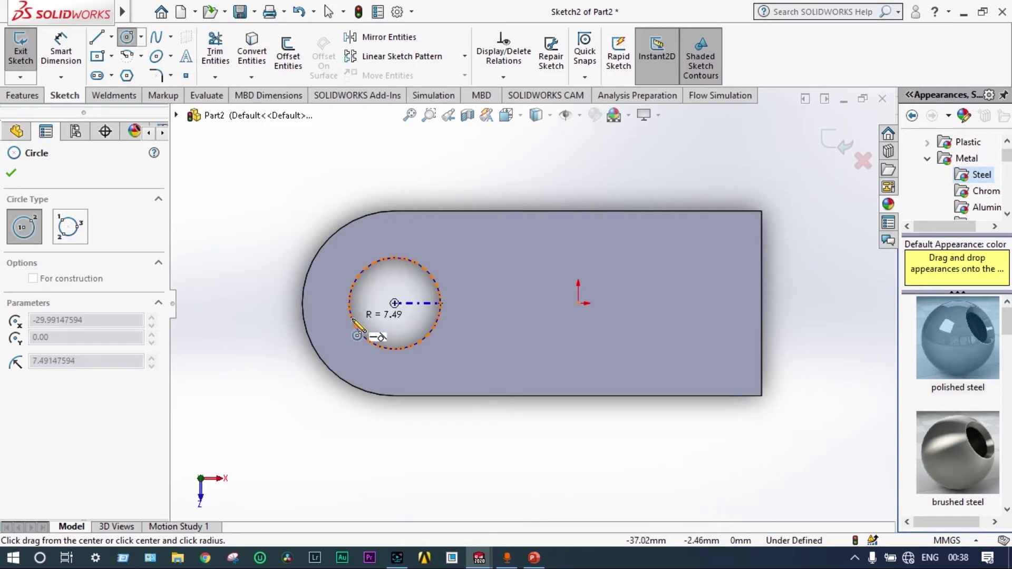
{"action": "left_click", "coordinate": [349, 312]}
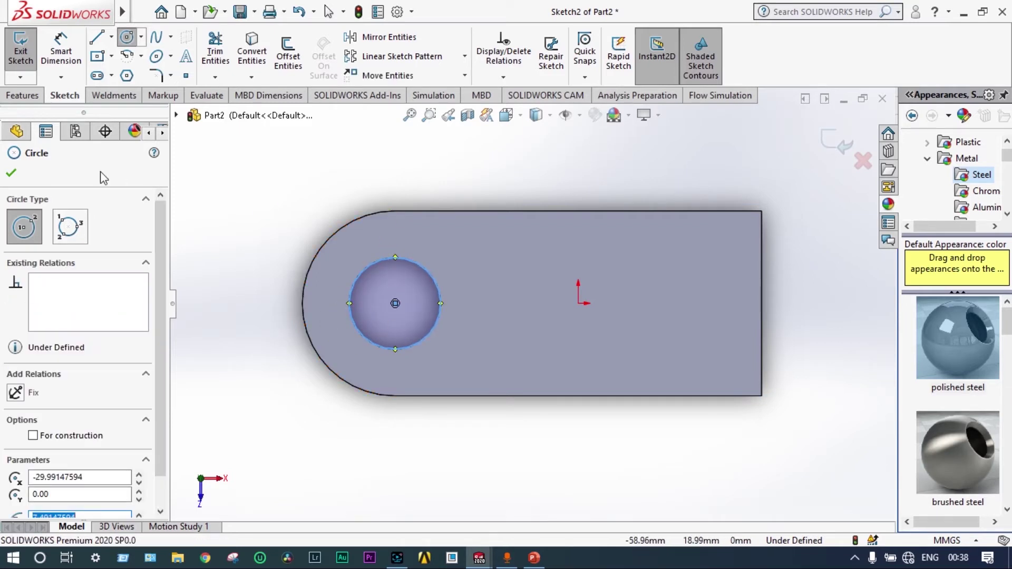
Sketch a centerpoint arc of about 15 mm radius around the hole's center, following the plate's rounded end
{"action": "left_click", "coordinate": [126, 56]}
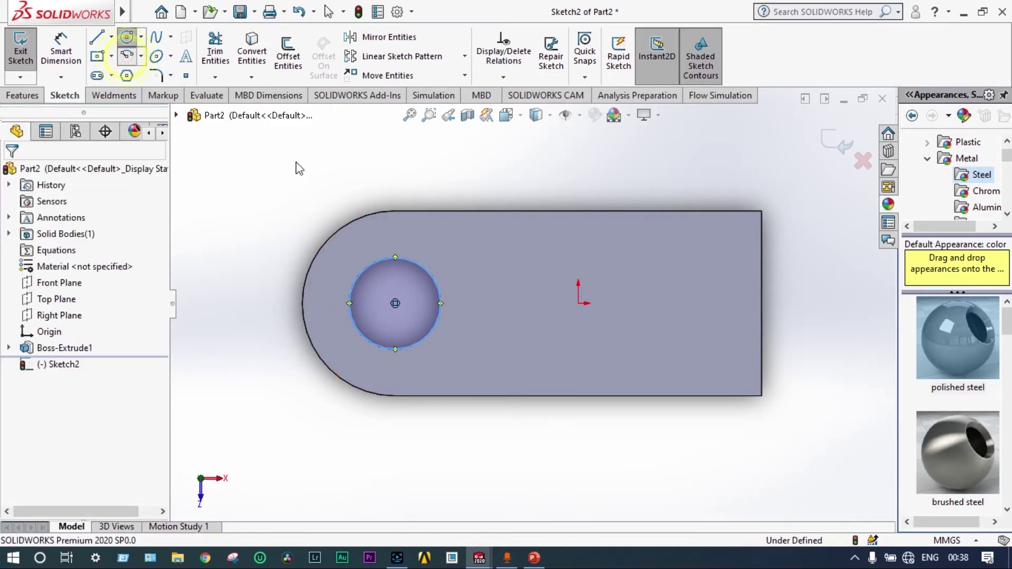
{"action": "key", "text": "Escape"}
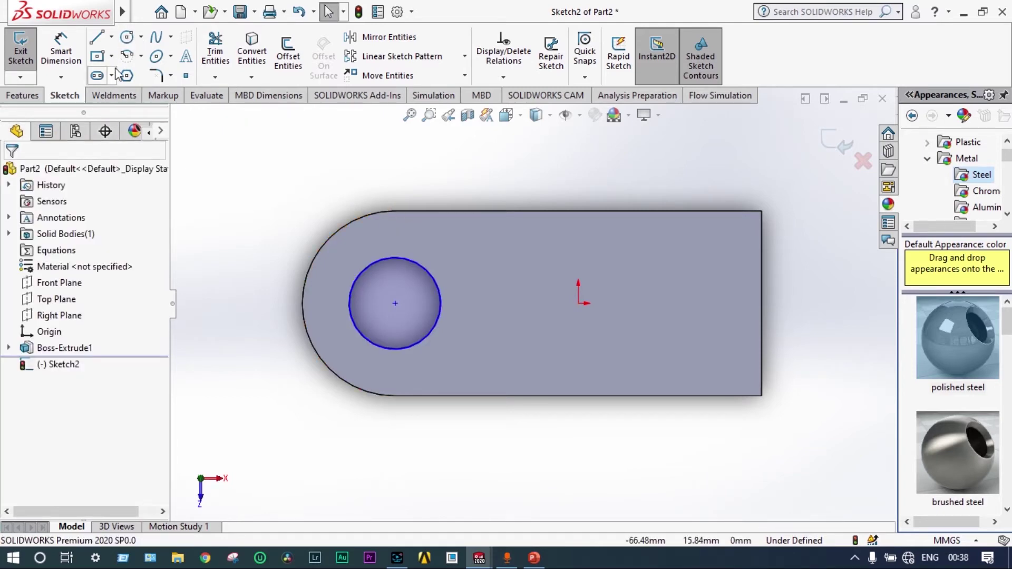
{"action": "left_click", "coordinate": [126, 57]}
{"action": "left_click", "coordinate": [395, 303]}
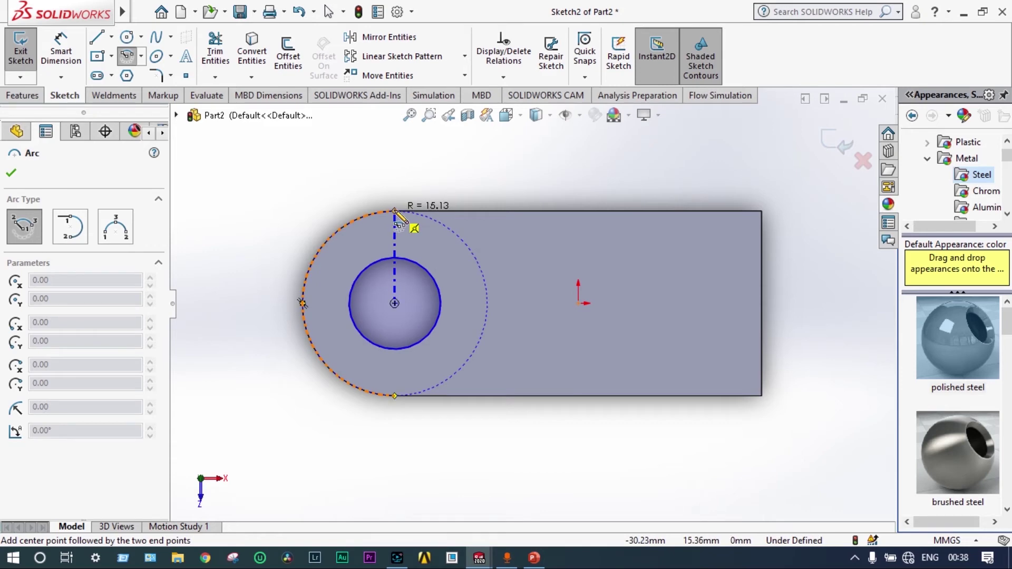
{"action": "left_click", "coordinate": [394, 211]}
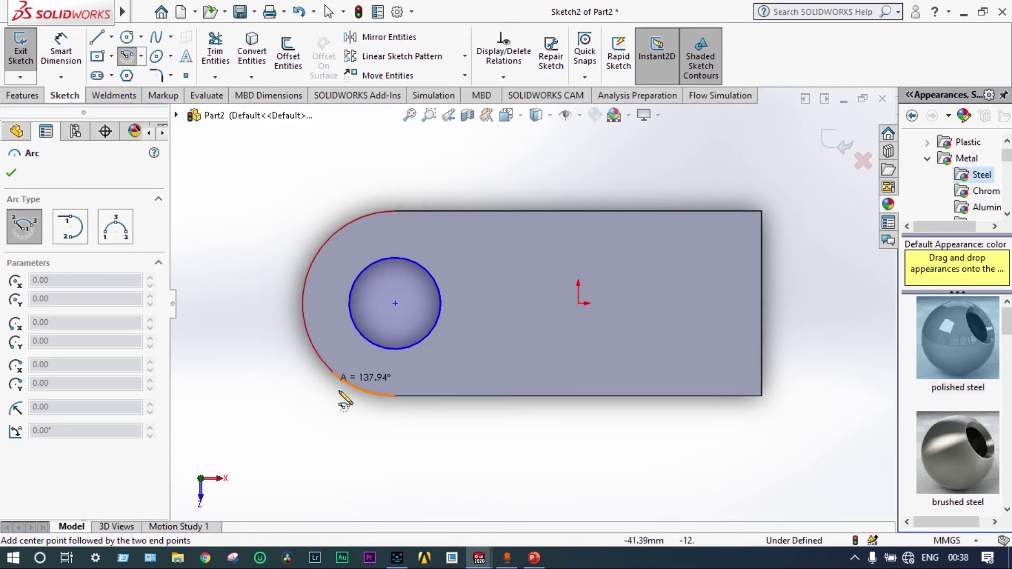
{"action": "left_click", "coordinate": [395, 396]}
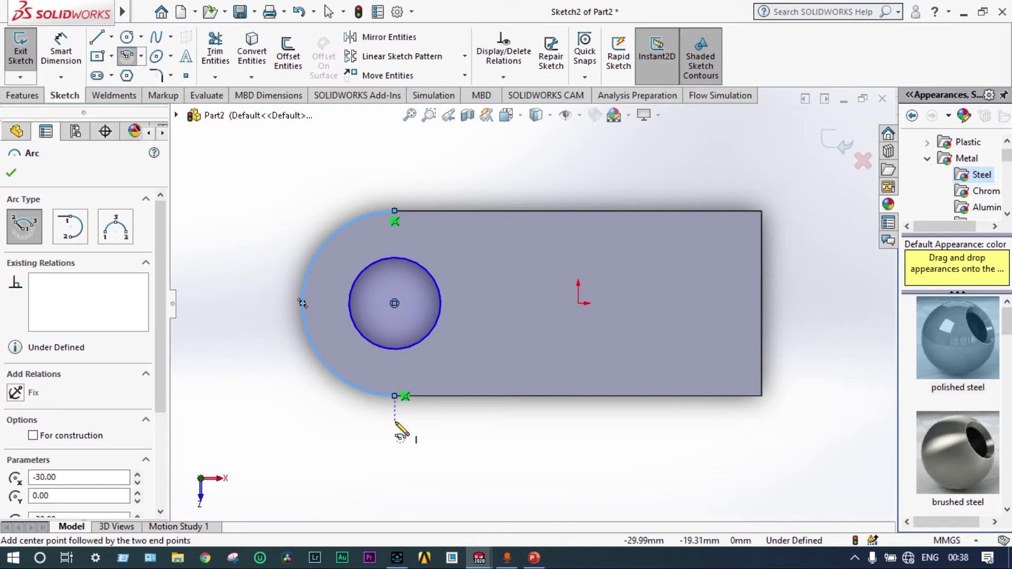
{"action": "key", "text": "Escape"}
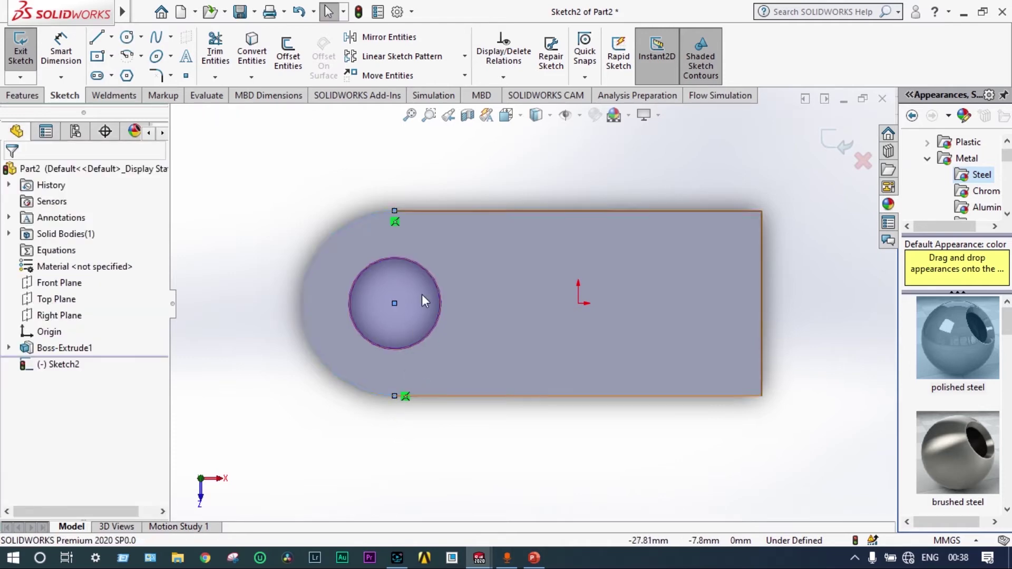
Close the profile with two lines about 17.7 mm long on the plate's long edges and a vertical line across the plate
{"action": "left_click", "coordinate": [95, 37]}
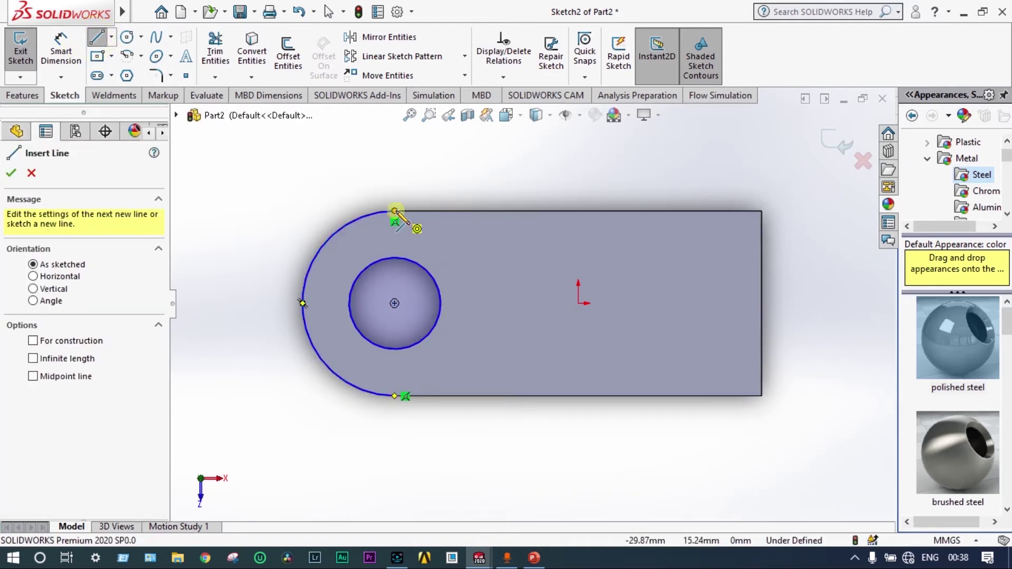
{"action": "left_click", "coordinate": [395, 210]}
{"action": "left_click", "coordinate": [504, 211]}
{"action": "left_click", "coordinate": [504, 395]}
{"action": "left_click", "coordinate": [395, 396]}
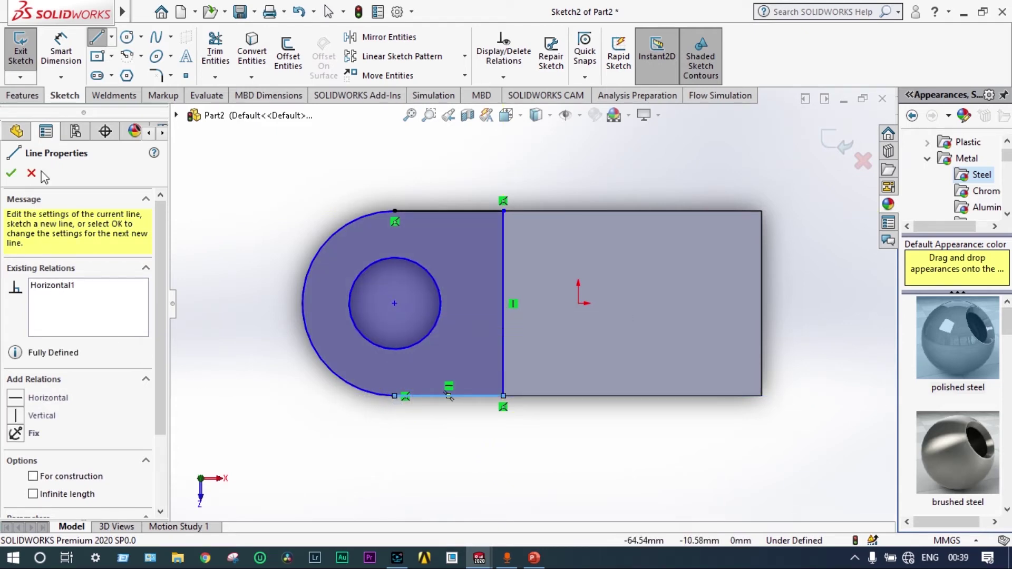
Dimension the profile's straight edge line at 18 mm, consulting the Model No. 08 drawing in PowerPoint, and exit the sketch
{"action": "left_click", "coordinate": [60, 50]}
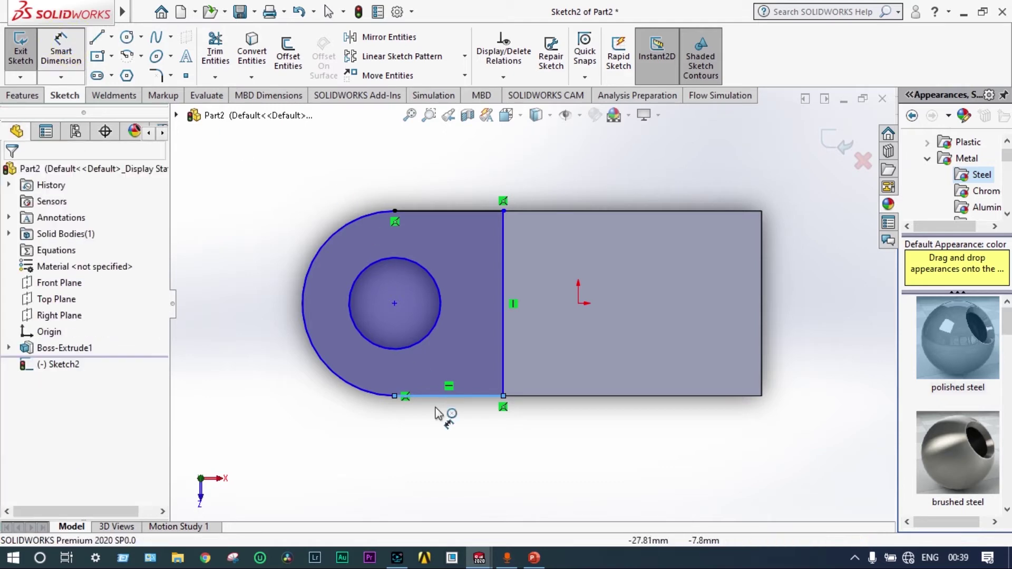
{"action": "left_click", "coordinate": [534, 557]}
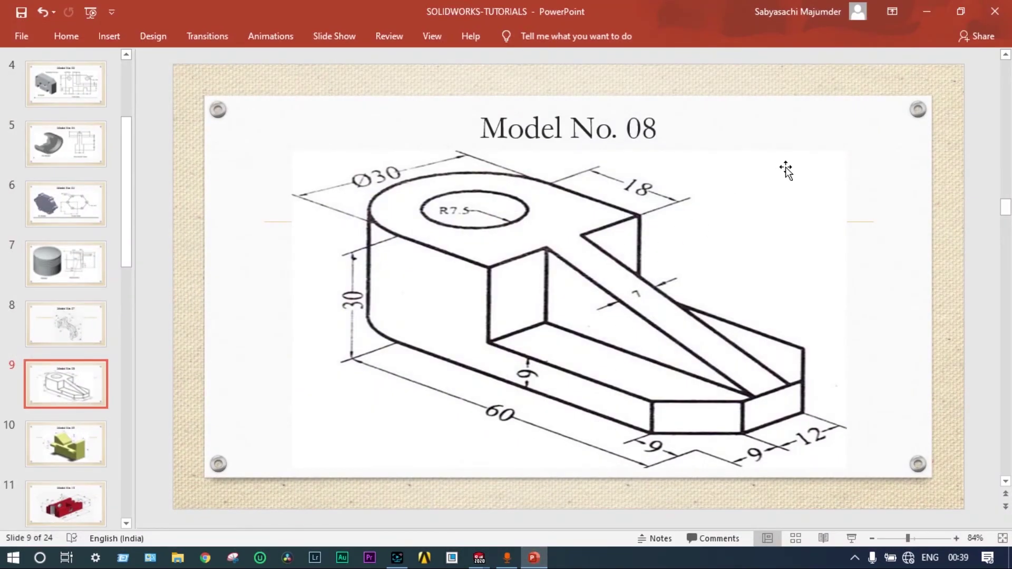
{"action": "left_click", "coordinate": [932, 11]}
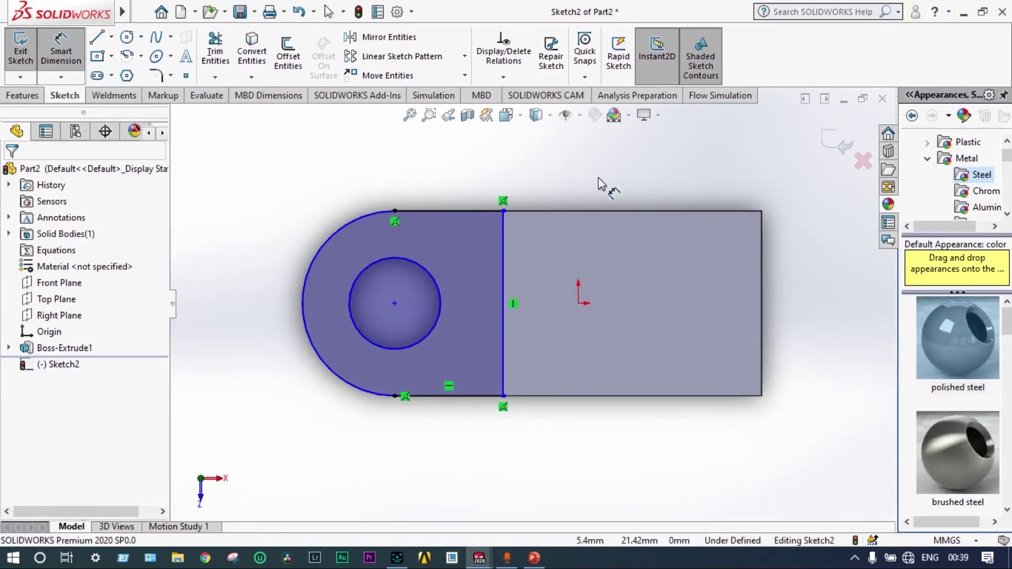
{"action": "left_click", "coordinate": [460, 211]}
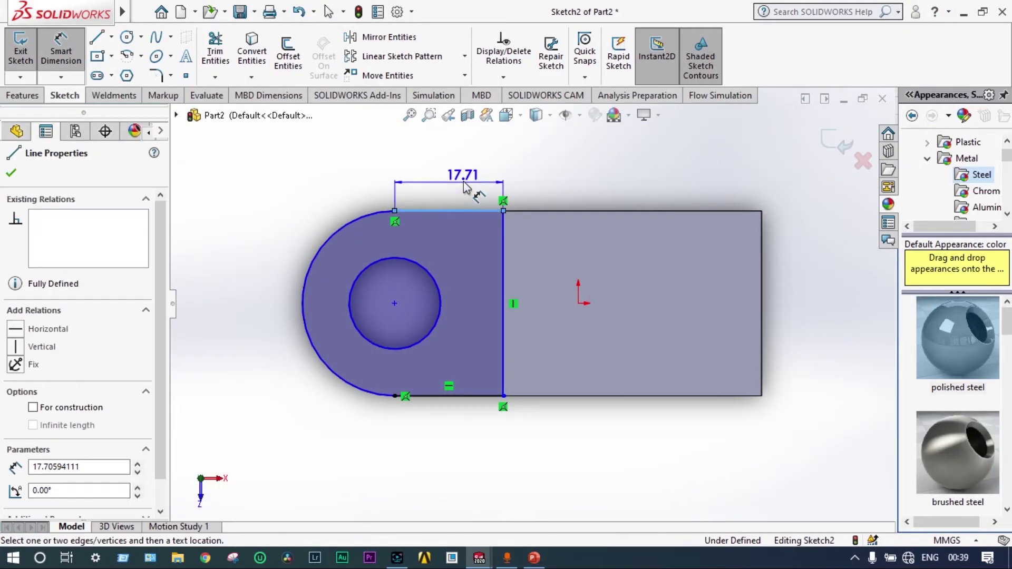
{"action": "left_click", "coordinate": [464, 184]}
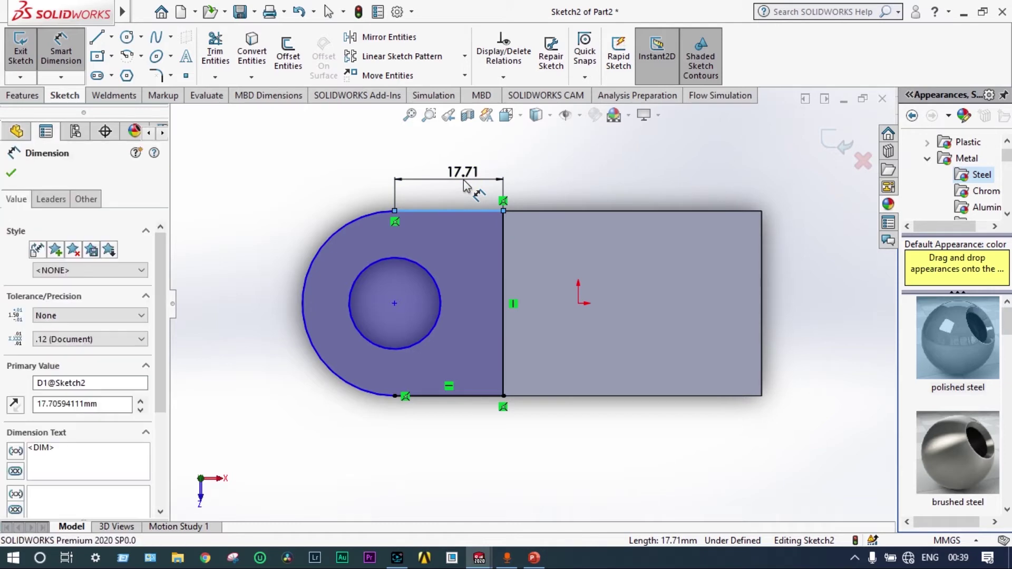
{"action": "type", "text": "14"}
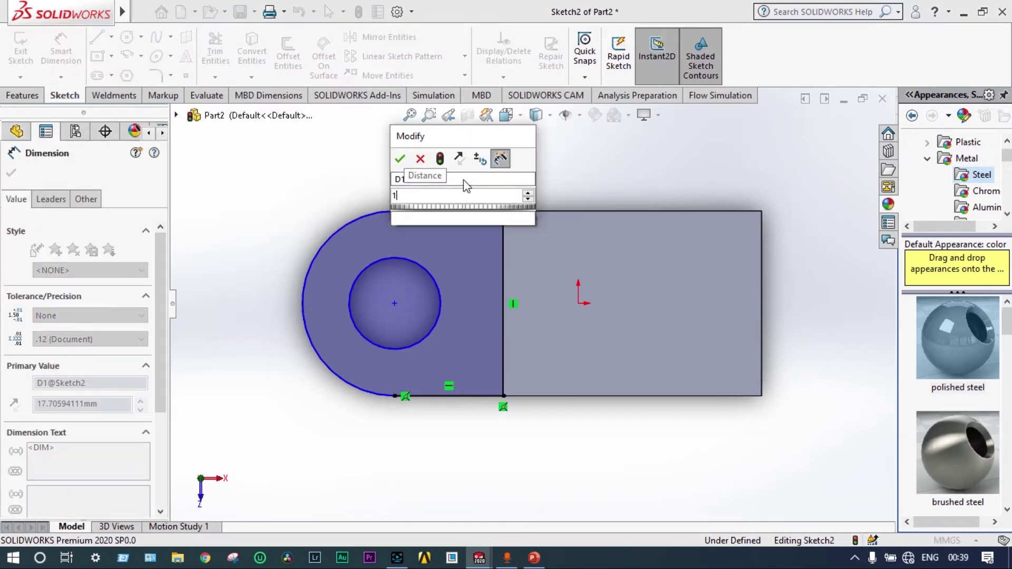
{"action": "key", "text": "Escape"}
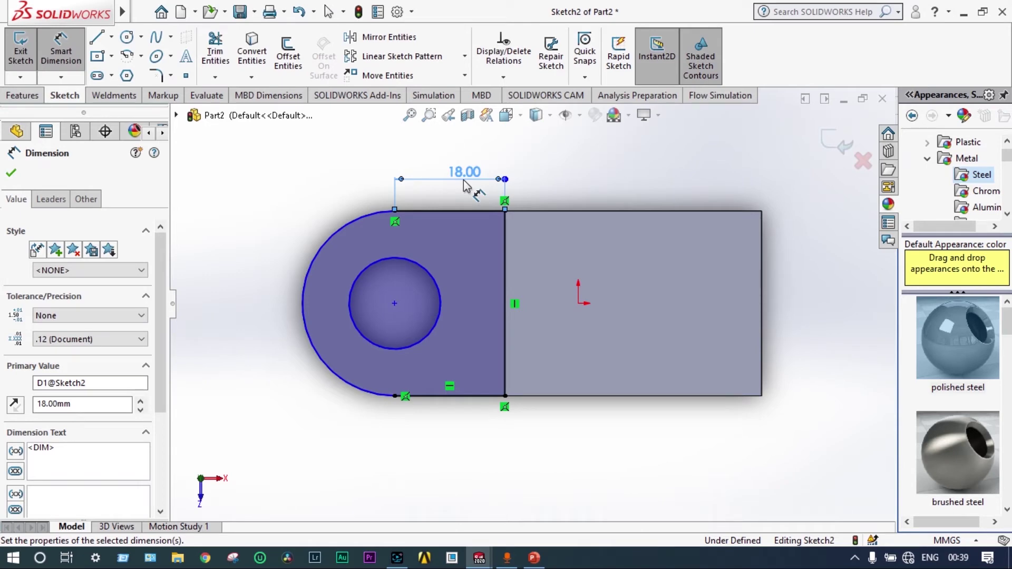
{"action": "left_click", "coordinate": [842, 151]}
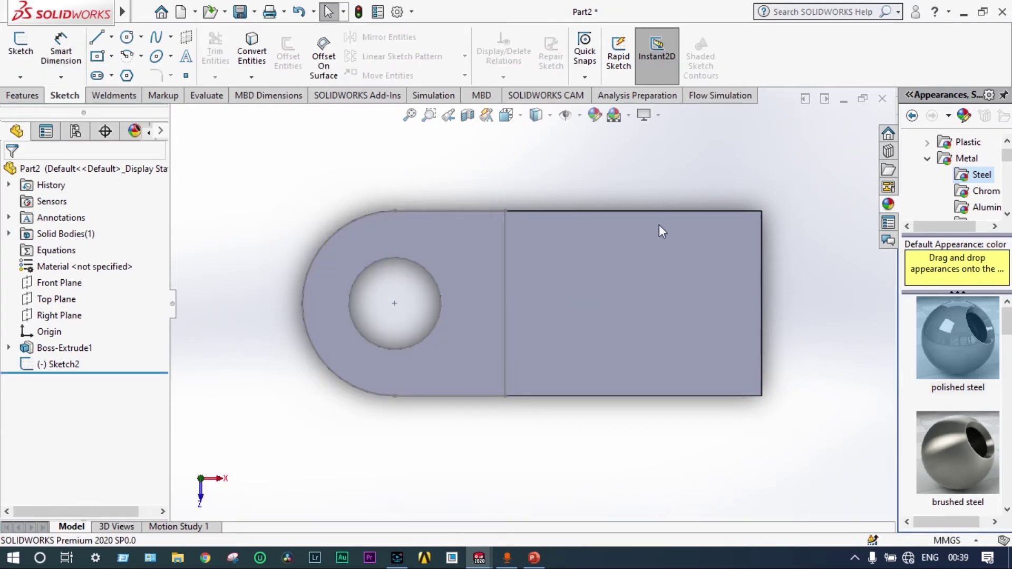
Extrude the new sketch as a blind, merged boss 21 mm high, consulting the Model No. 08 drawing in PowerPoint for the total height
{"action": "left_click", "coordinate": [63, 364]}
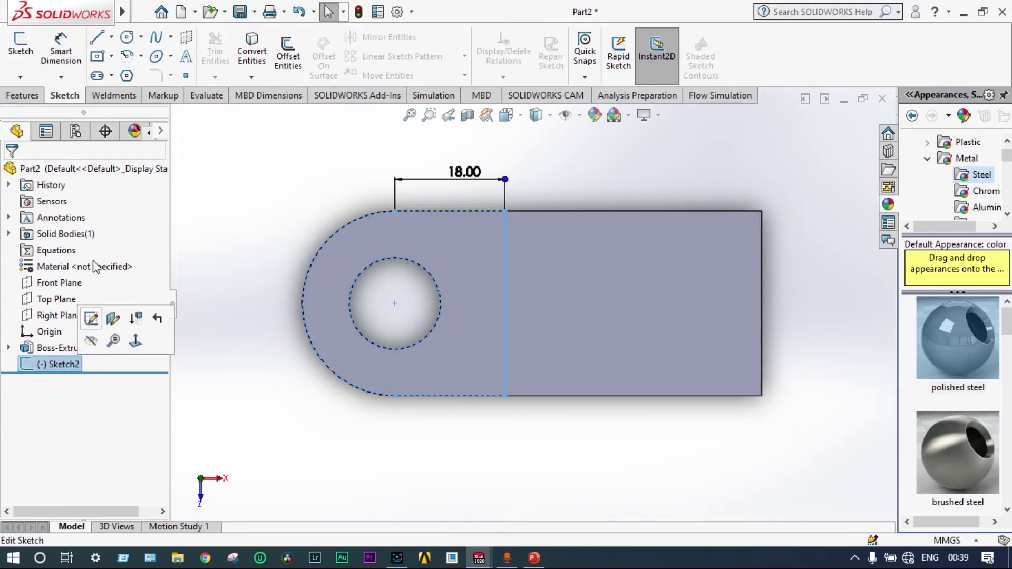
{"action": "left_click", "coordinate": [23, 95]}
{"action": "left_click", "coordinate": [27, 56]}
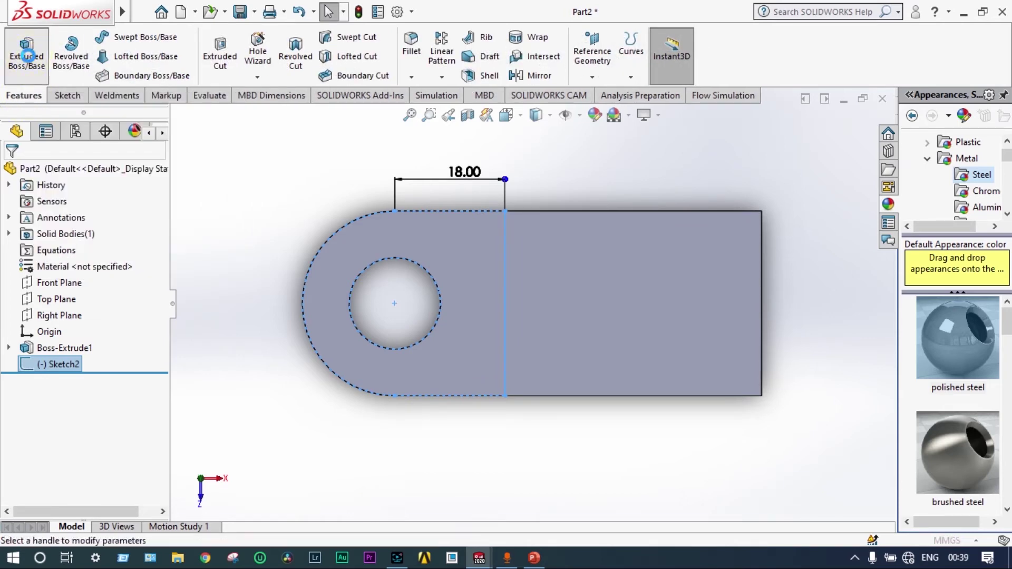
{"action": "middle_click_drag", "start_coordinate": [369, 452], "coordinate": [362, 367]}
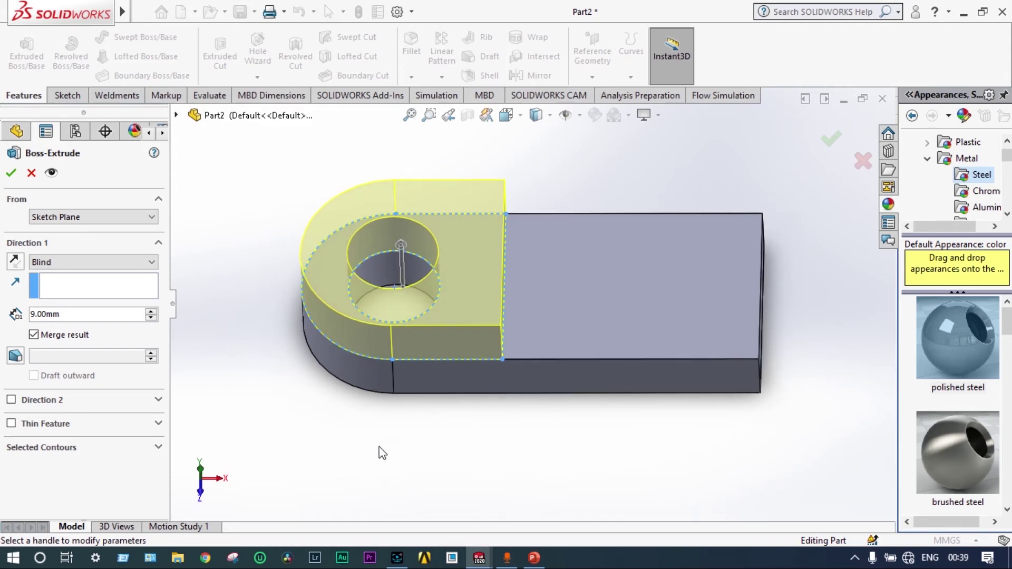
{"action": "left_click", "coordinate": [535, 557]}
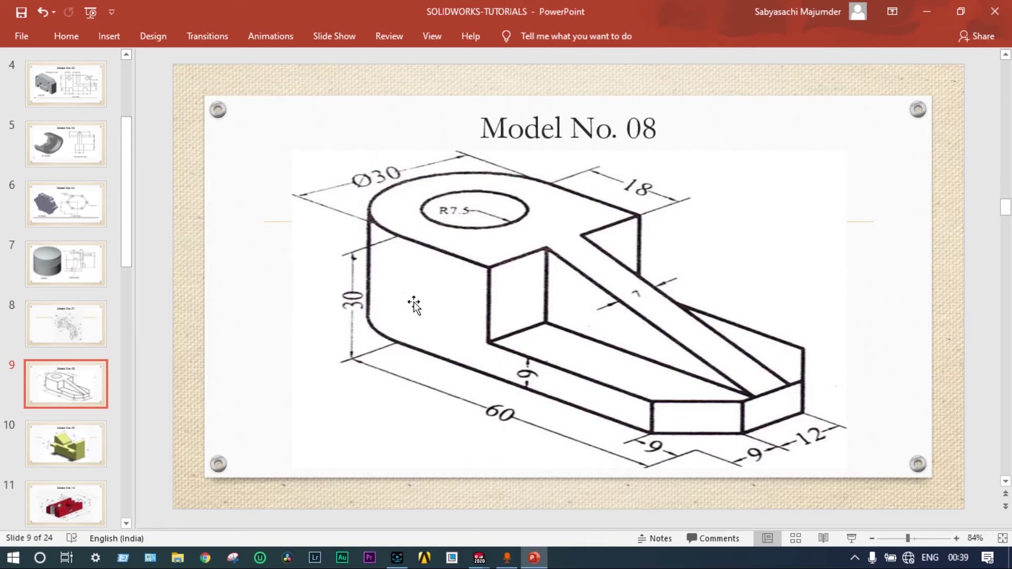
{"action": "left_click", "coordinate": [926, 11]}
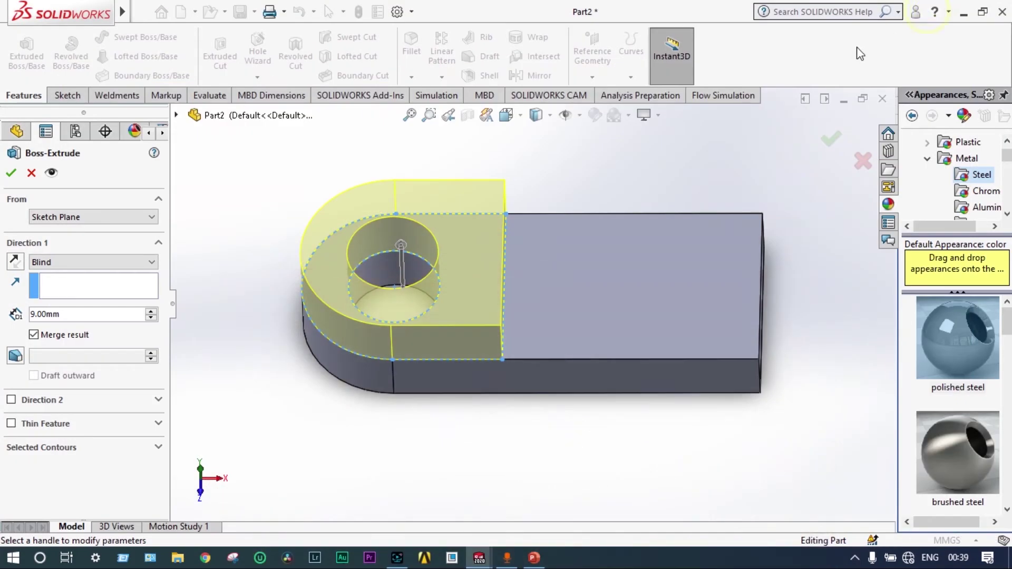
{"action": "left_click", "coordinate": [33, 315]}
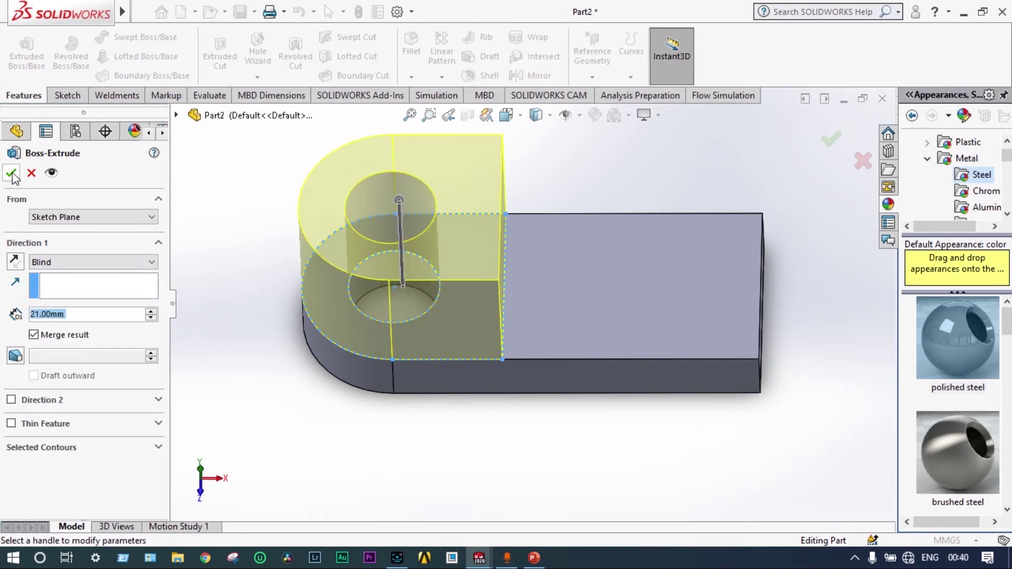
{"action": "left_click", "coordinate": [12, 174]}
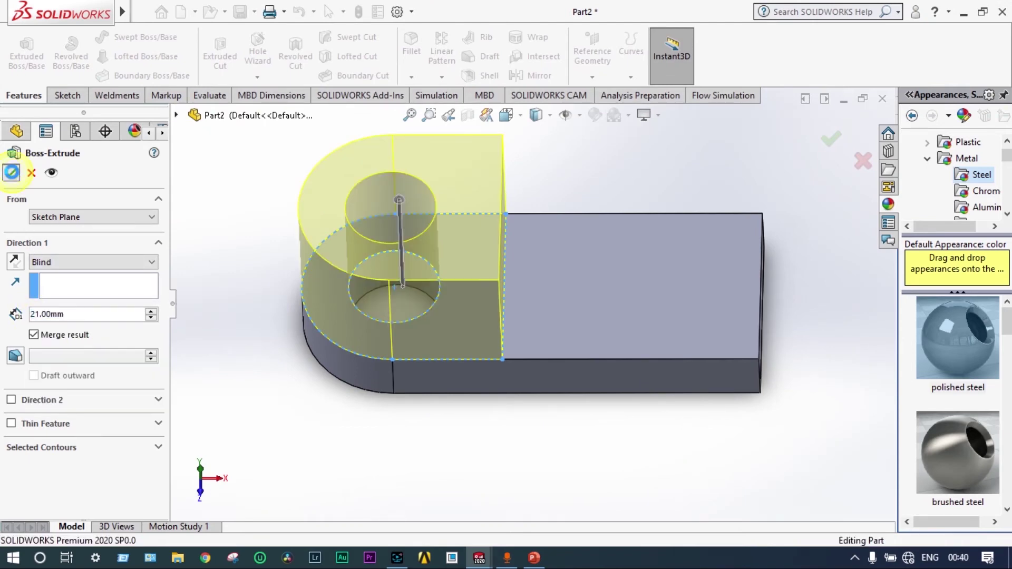
Examine the plate's free end and compare it with the corner cuts in the Model No. 08 drawing in PowerPoint
{"action": "key", "text": "f"}
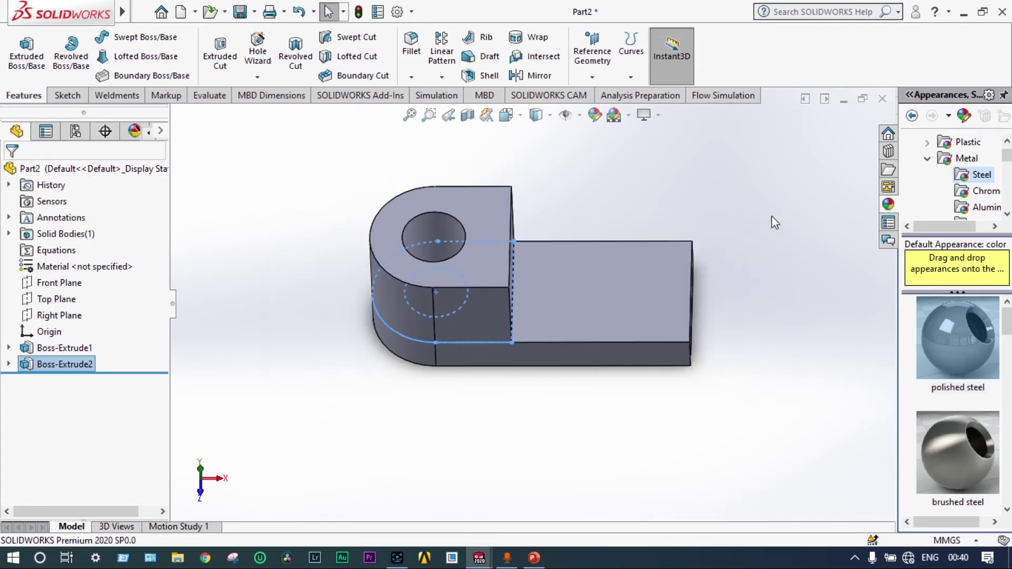
{"action": "middle_click_drag", "start_coordinate": [778, 215], "coordinate": [681, 258]}
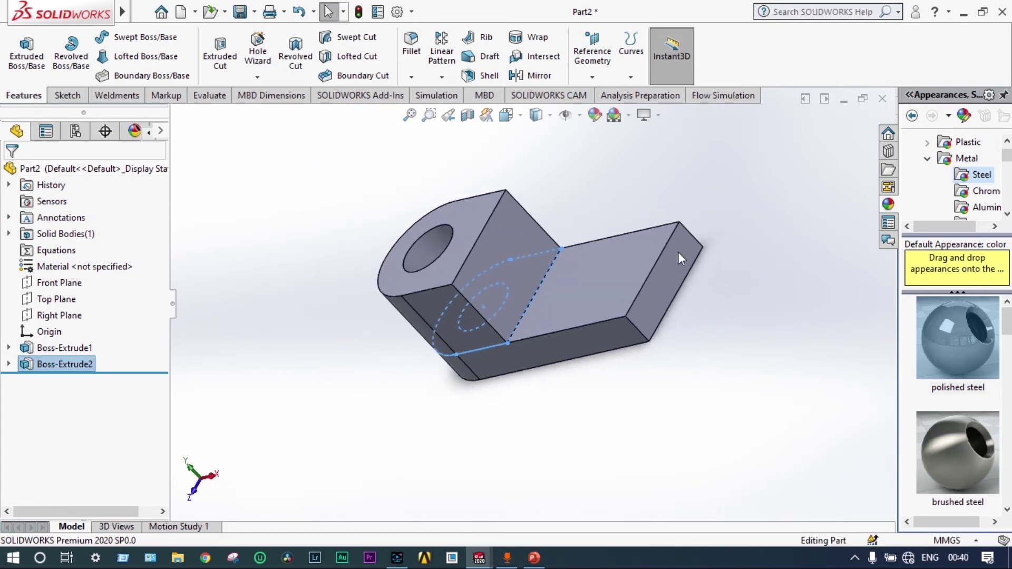
{"action": "left_click", "coordinate": [534, 557]}
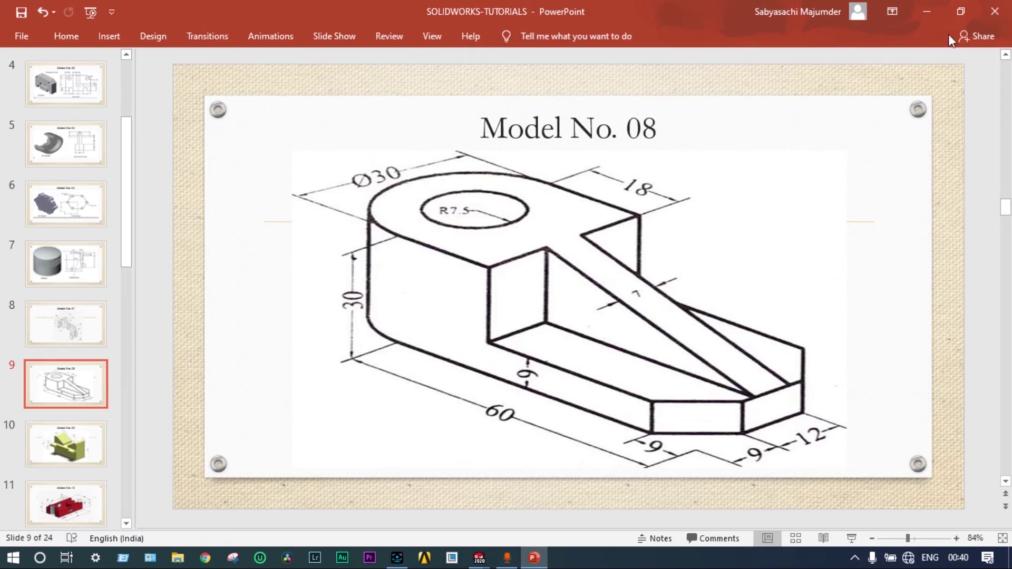
{"action": "left_click", "coordinate": [929, 11]}
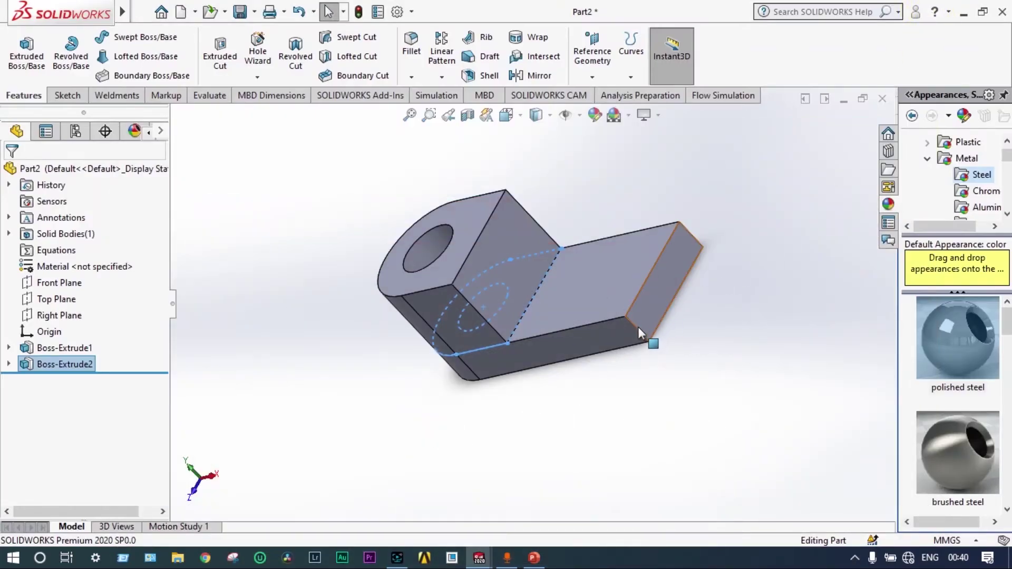